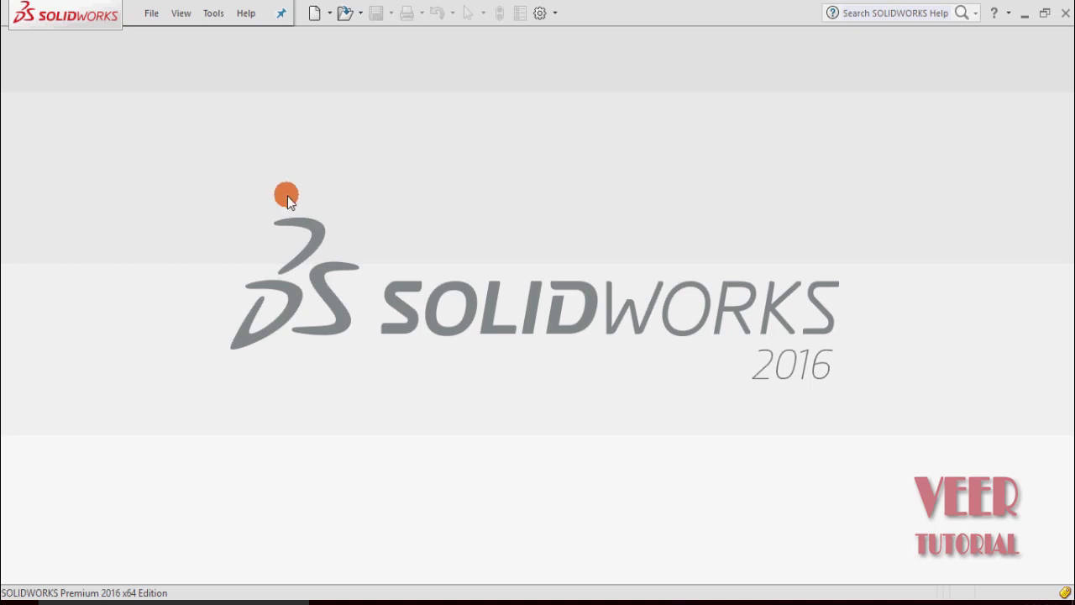
Open the part file model 71.SLDPRT from the model folder.
click(152, 18)
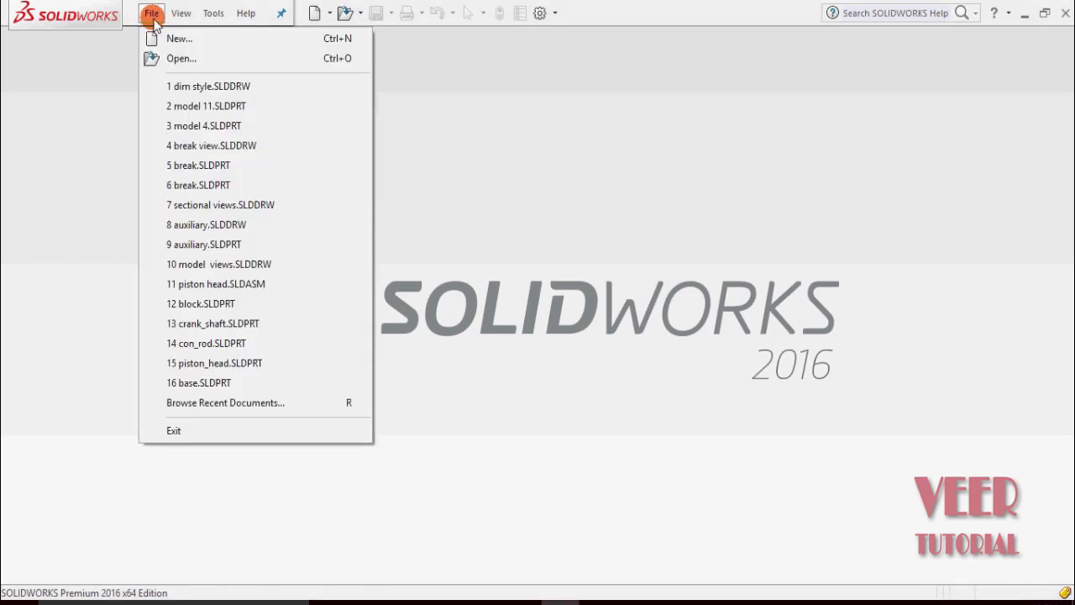
click(174, 39)
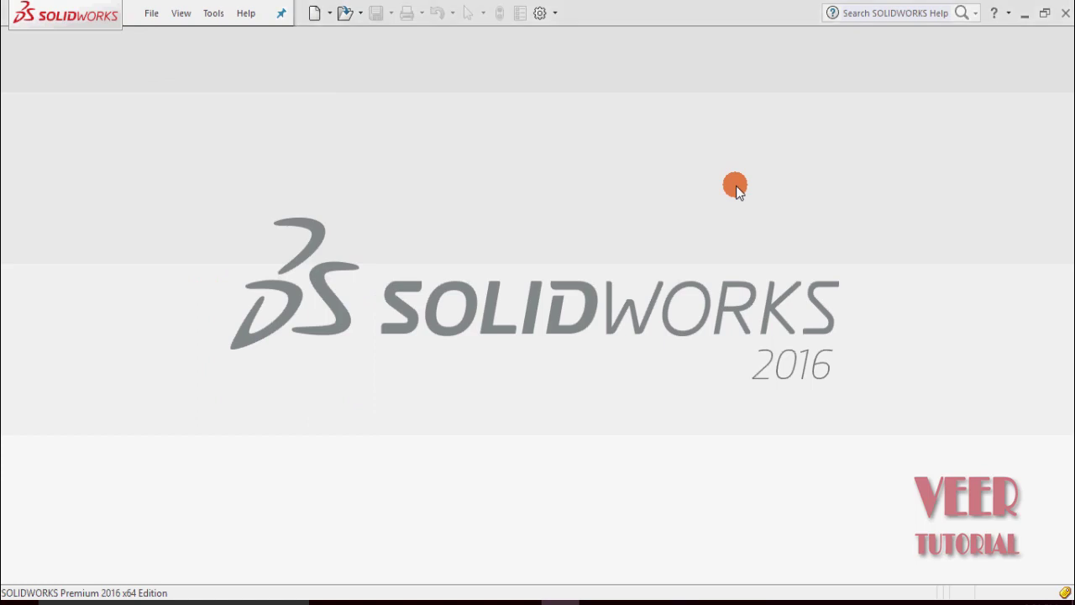
key(ctrl+o)
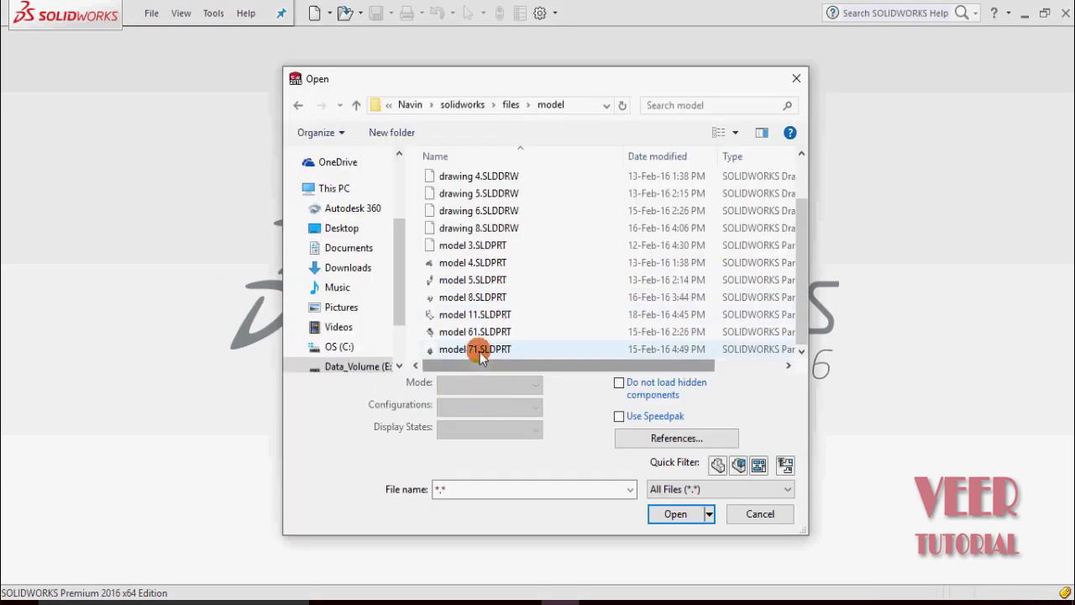
click(478, 349)
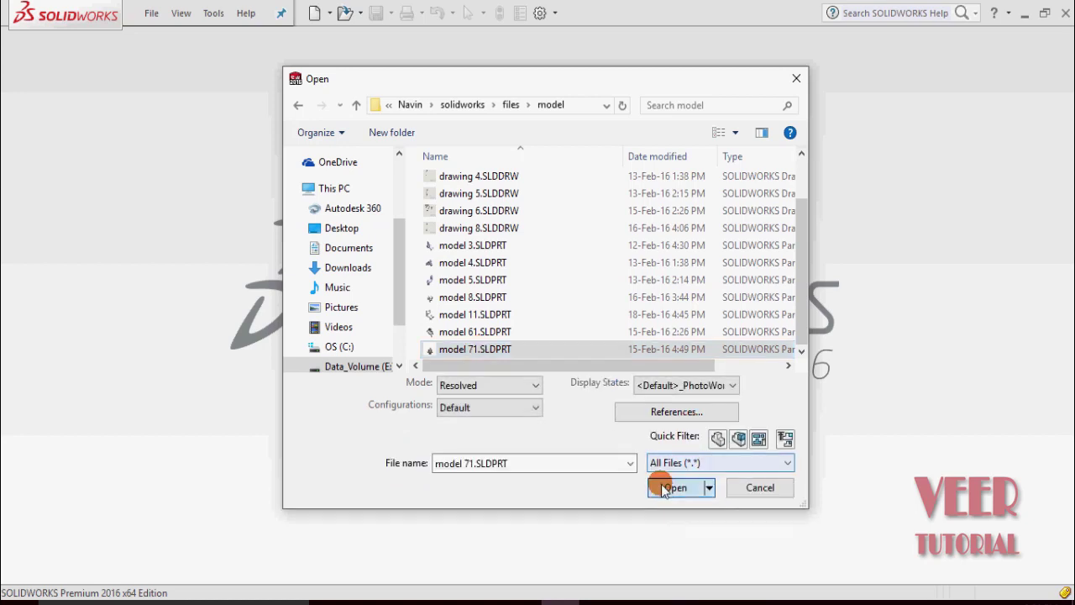
click(662, 486)
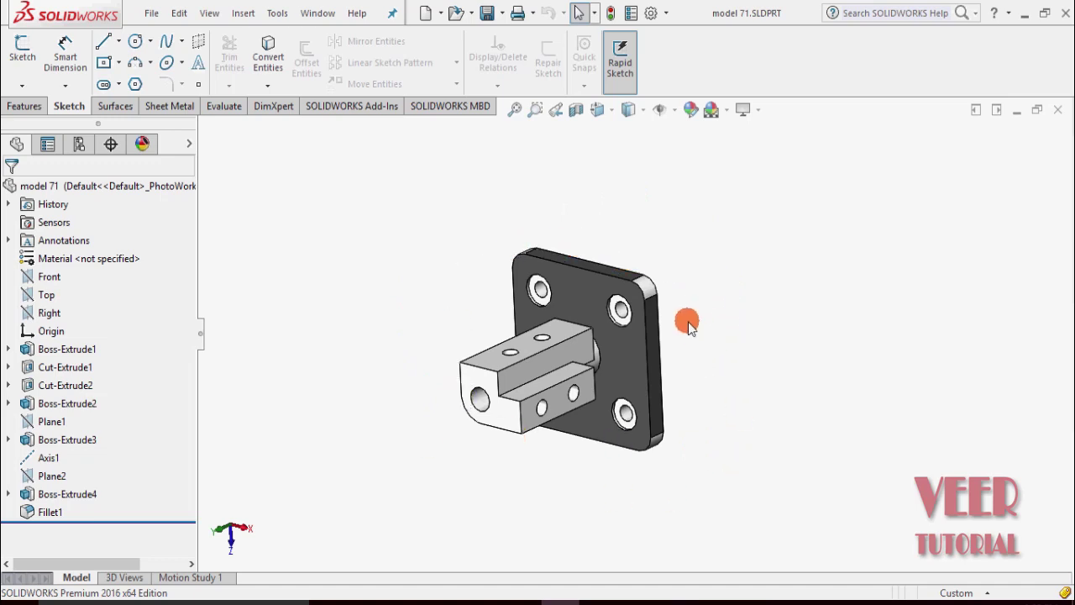
Create a drawing from the part, continuing with a blank template and using the A3 (ISO) sheet size.
click(151, 13)
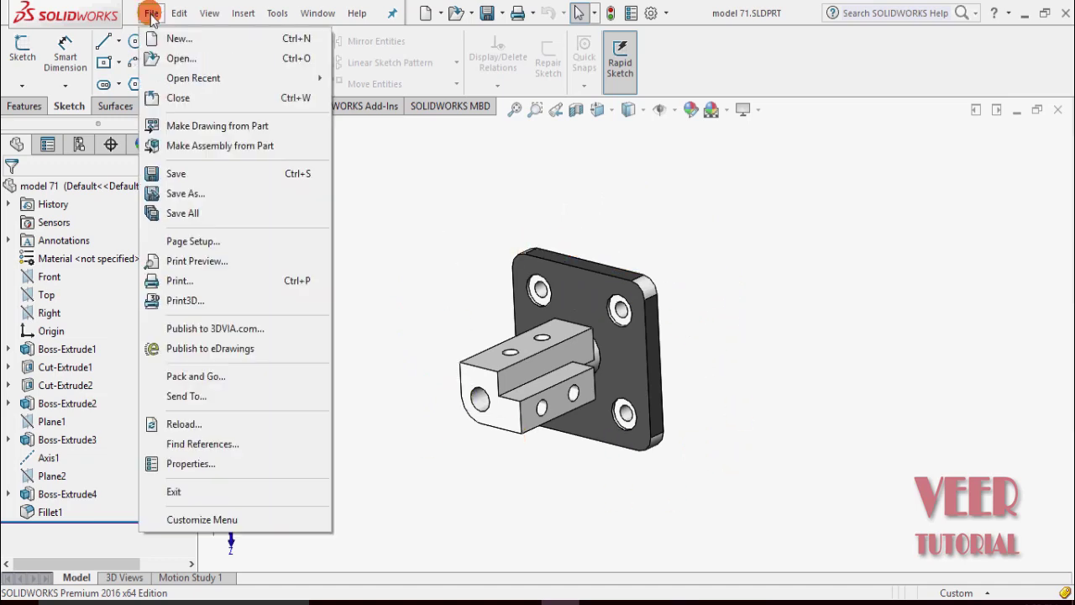
click(210, 128)
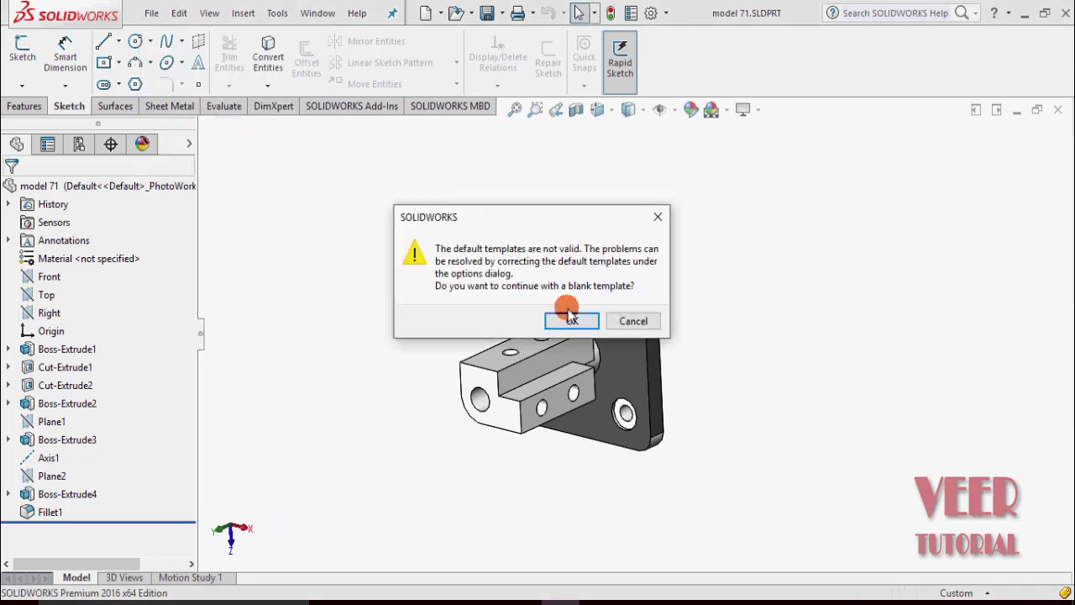
click(569, 317)
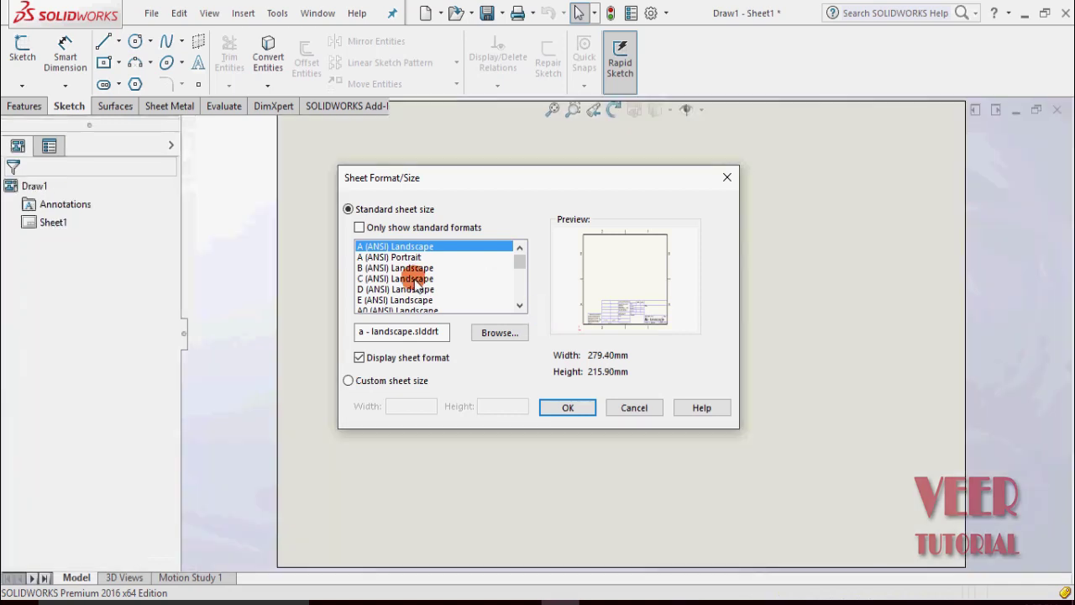
scroll(377, 283, down, 2)
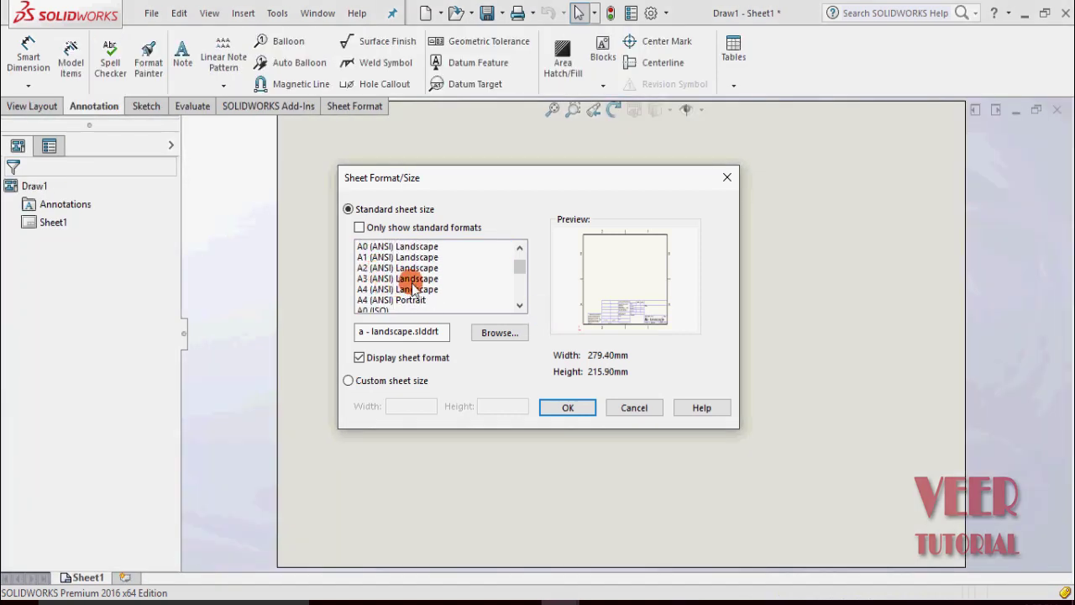
scroll(407, 281, down, 2)
click(377, 278)
click(568, 408)
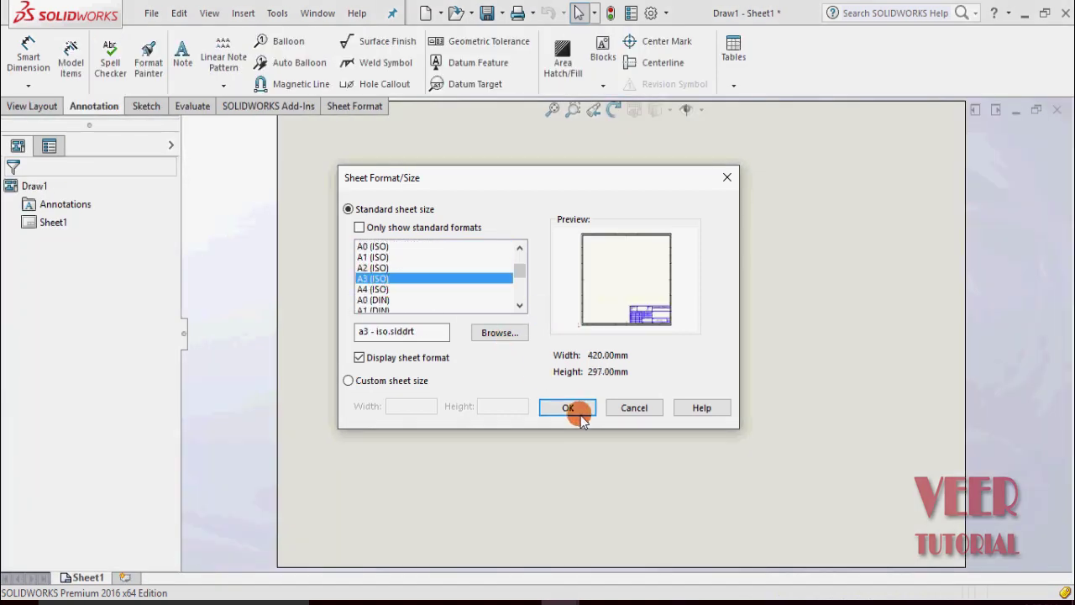
Insert the Standard 3 View set of model 71 onto the drawing sheet.
scroll(648, 242, down, 1)
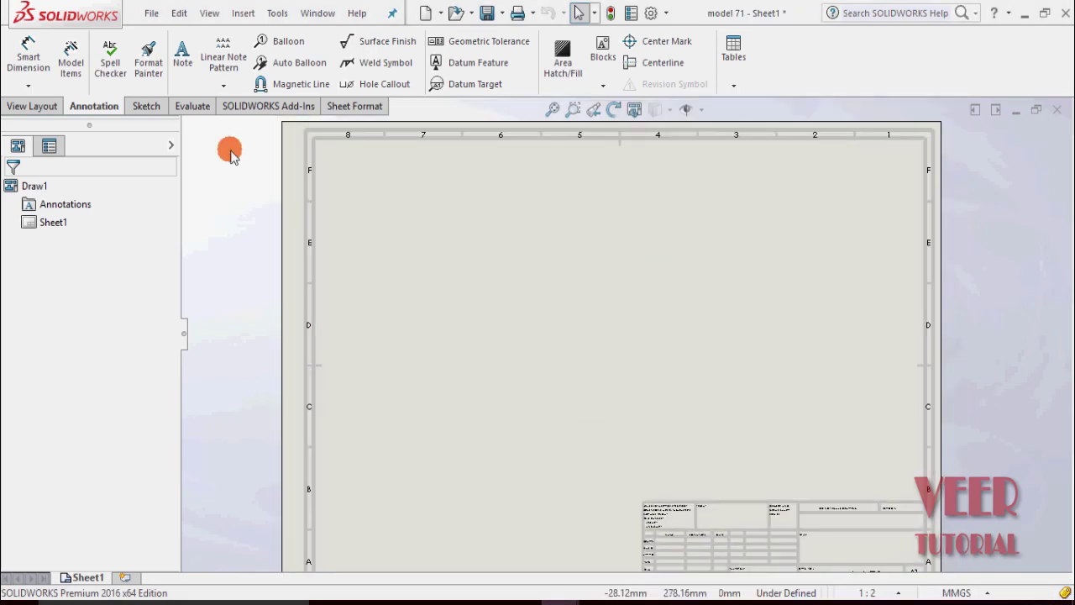
click(30, 106)
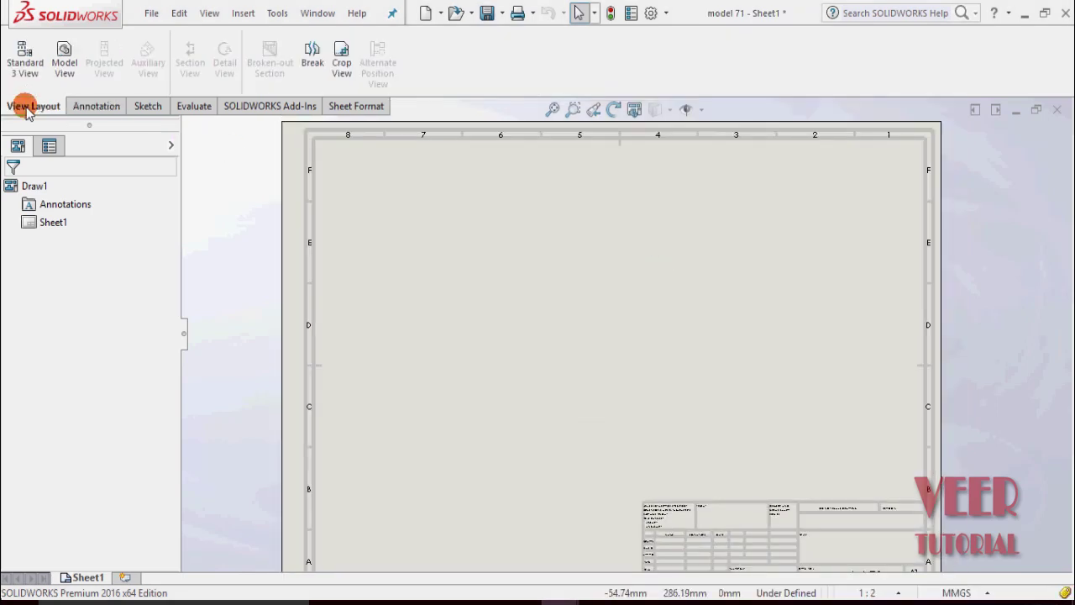
click(22, 49)
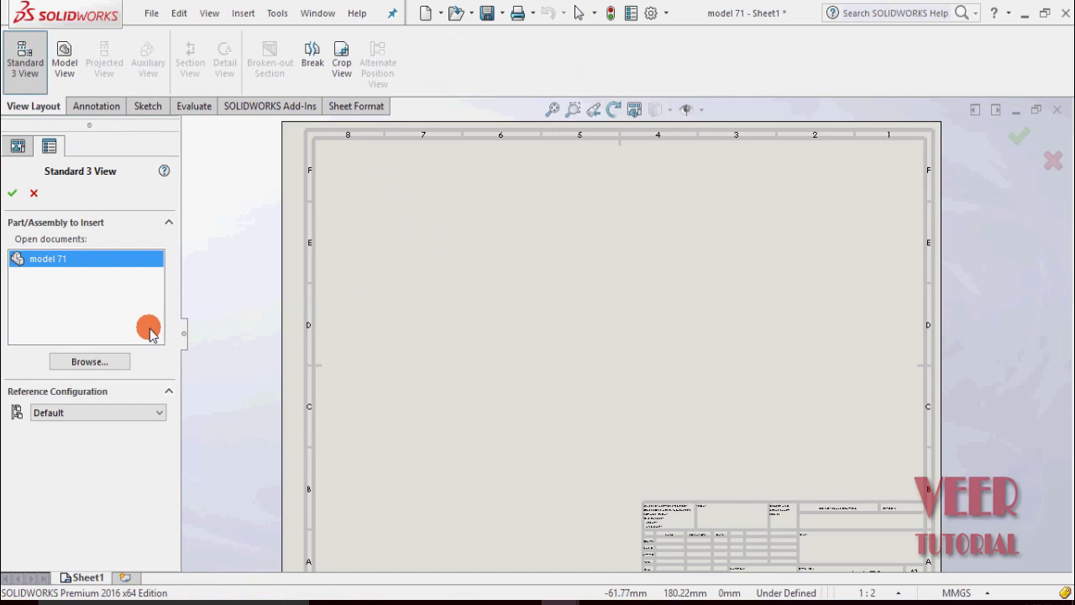
click(15, 195)
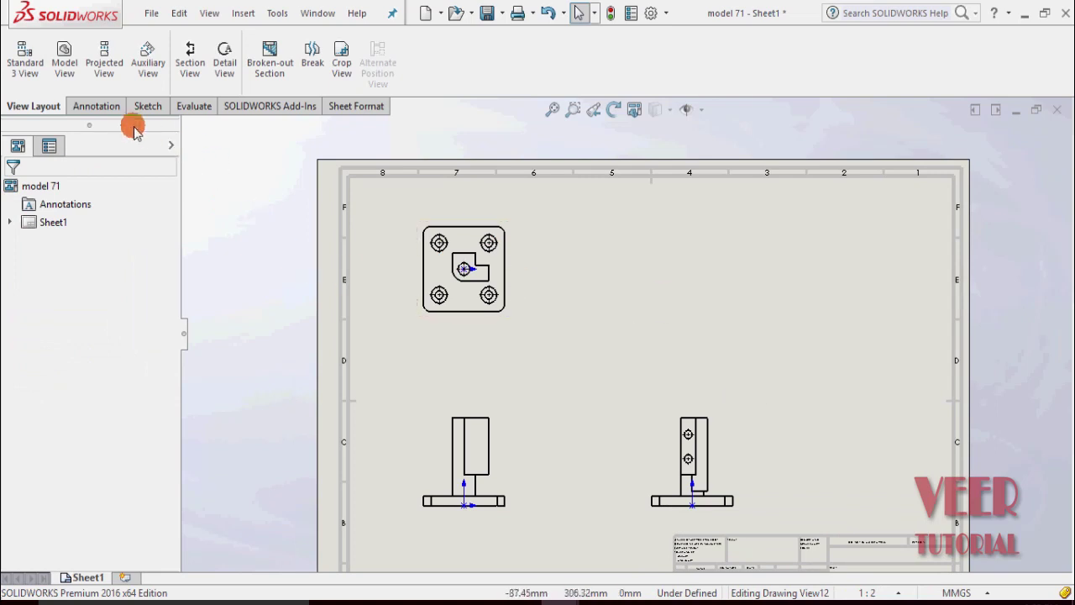
Start the Note annotation and examine its text format, leader, leader style, border, parameter and layer options.
click(111, 109)
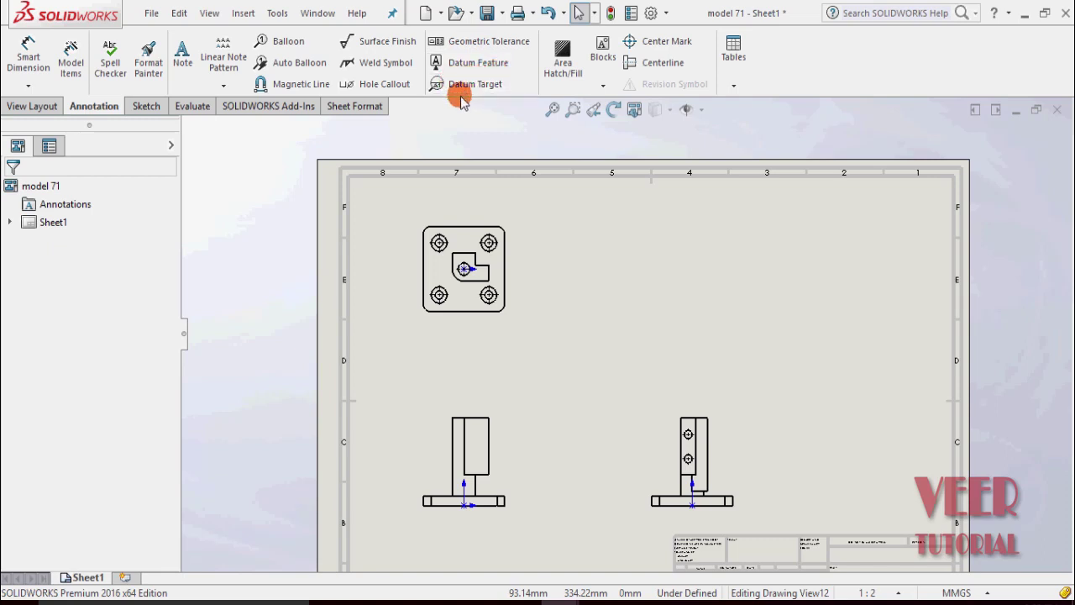
click(189, 69)
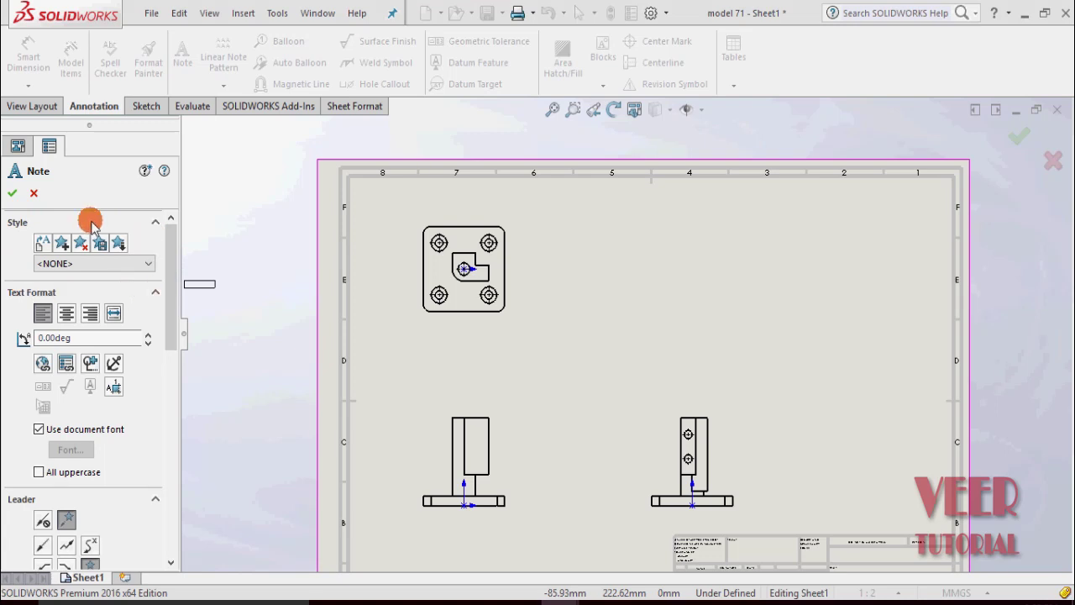
drag(172, 298, 168, 326)
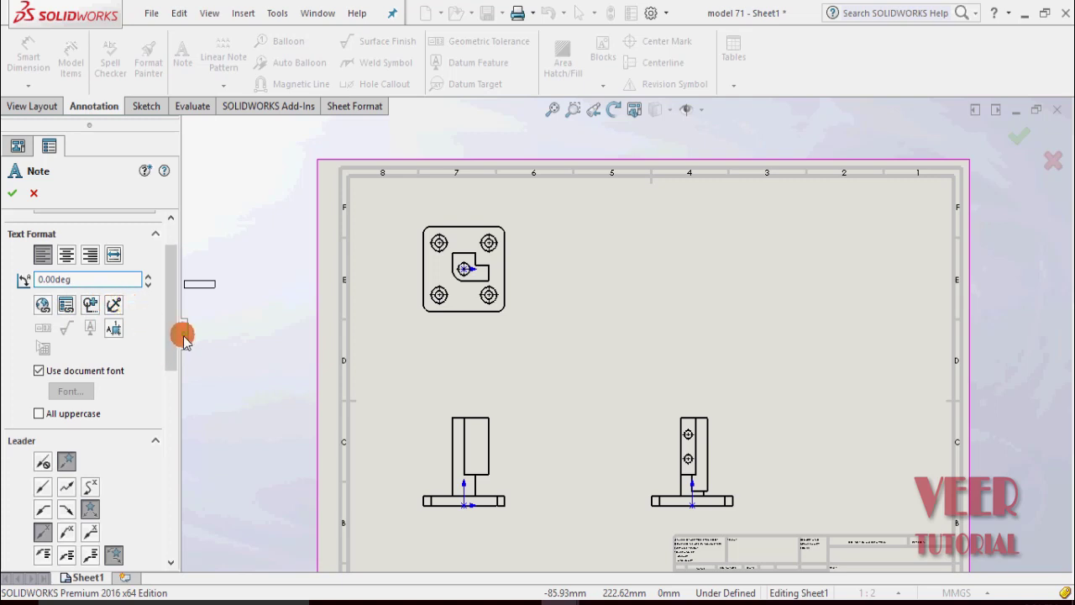
drag(170, 334, 163, 396)
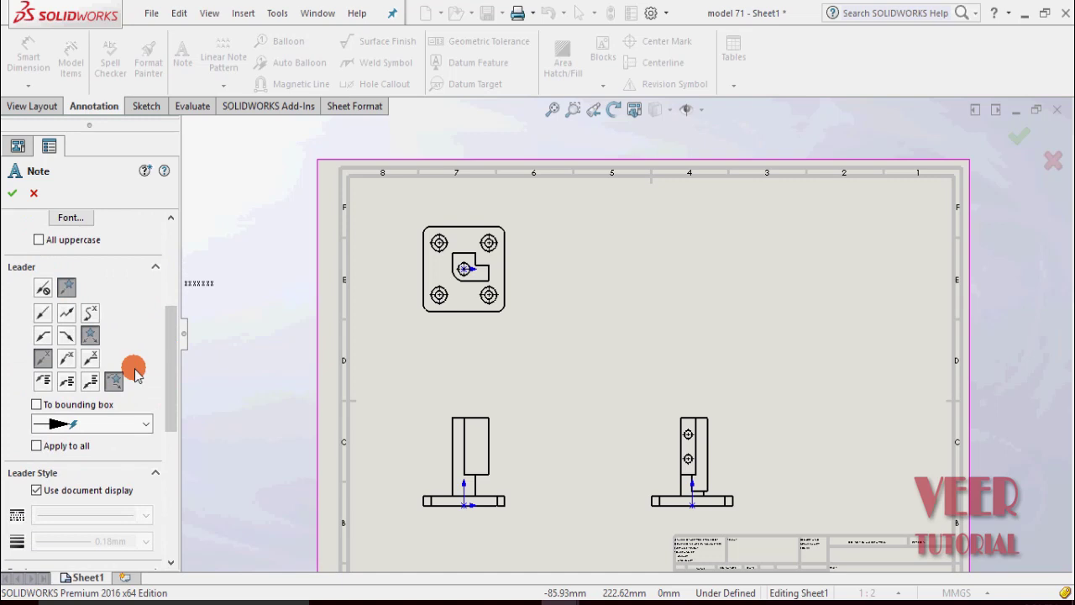
scroll(135, 365, up, 2)
scroll(134, 360, down, 2)
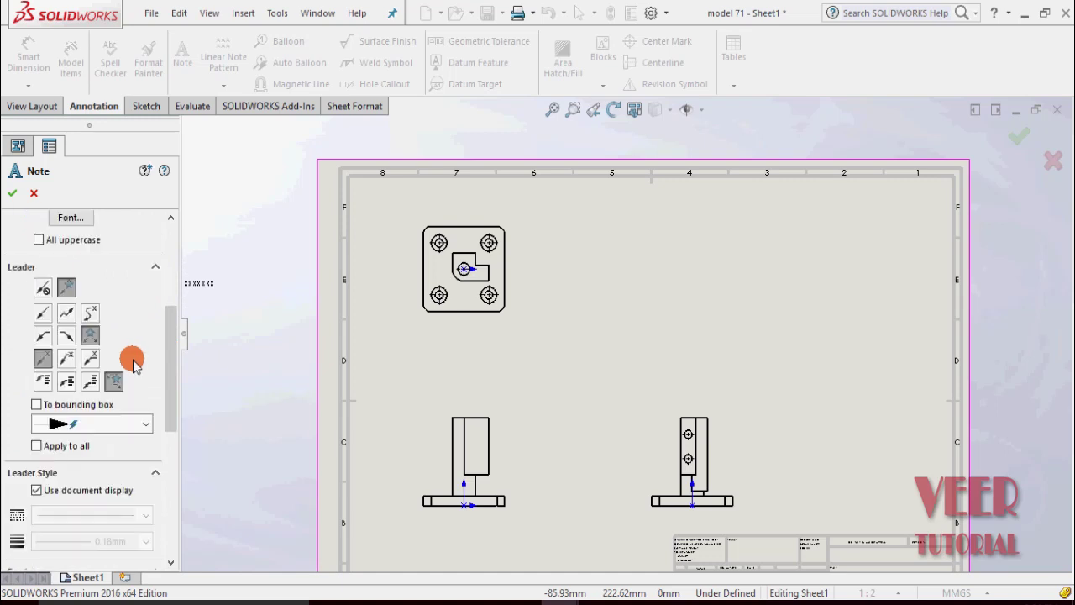
click(43, 289)
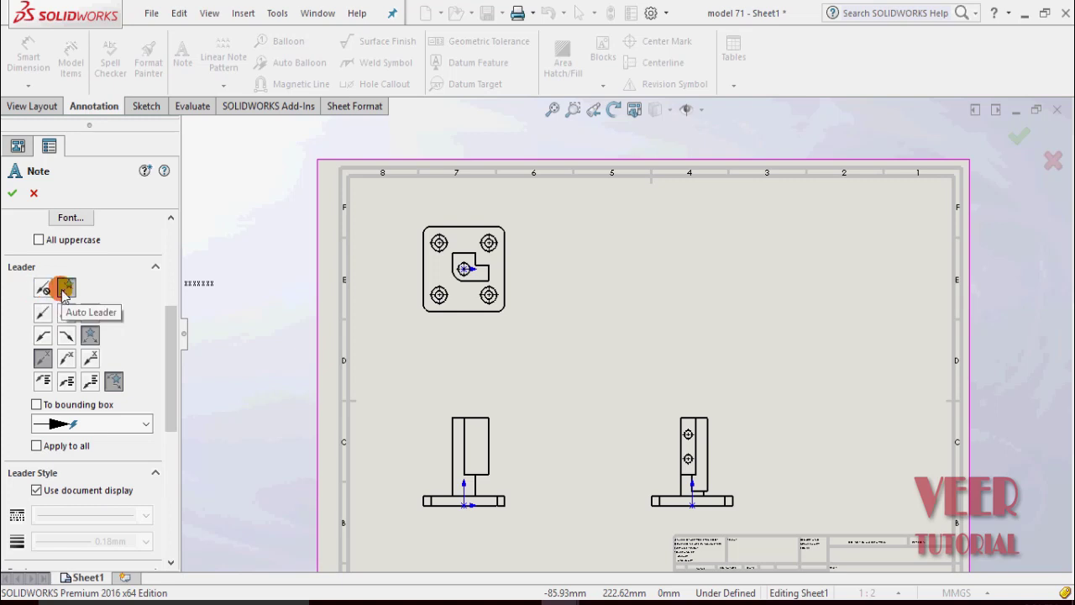
click(59, 296)
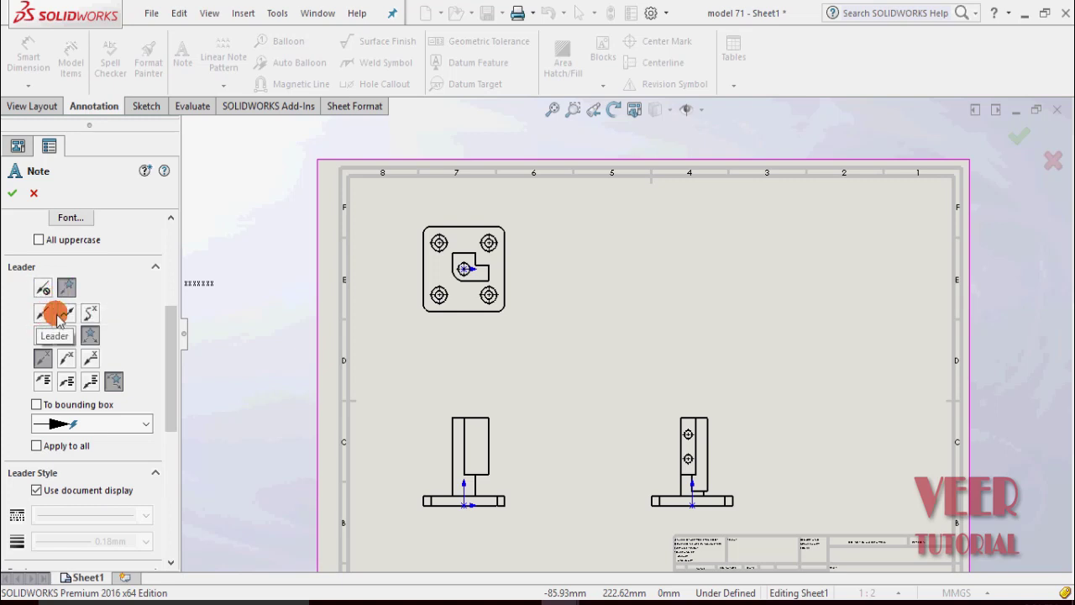
click(45, 362)
click(67, 294)
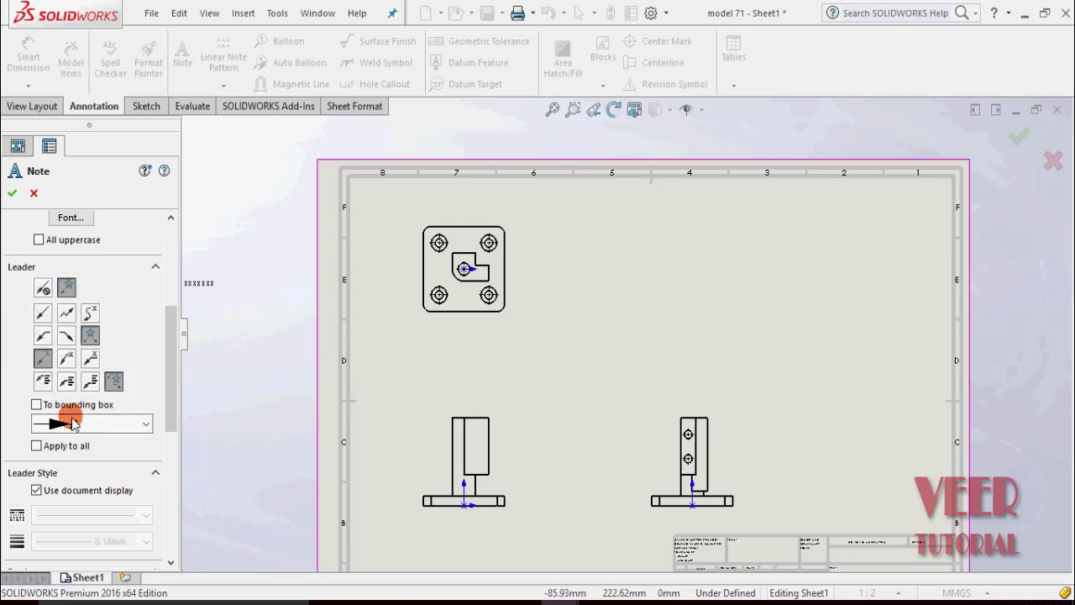
drag(167, 399, 160, 454)
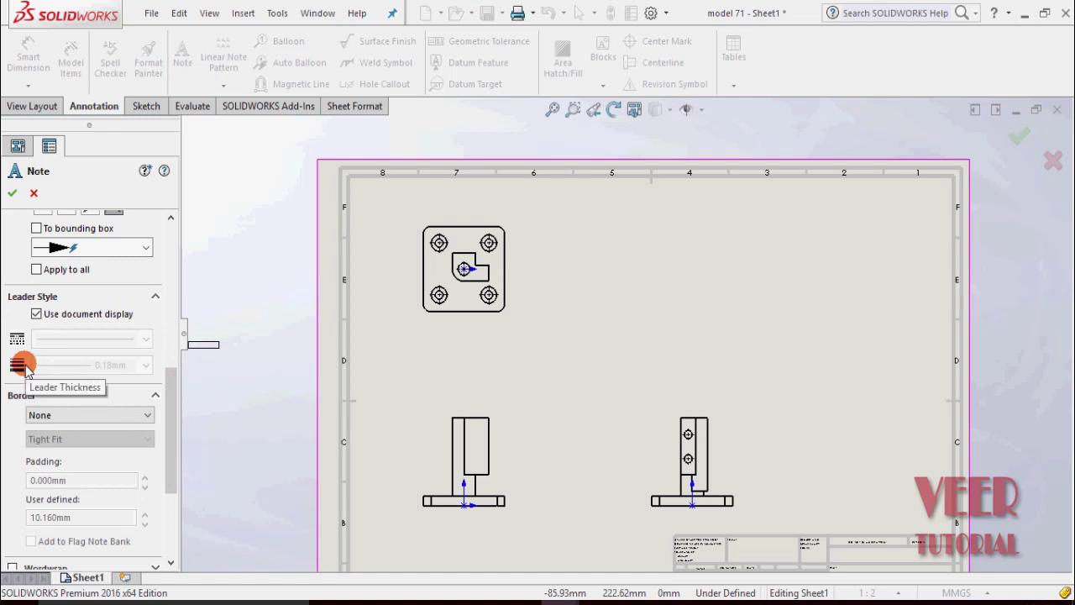
drag(170, 430, 170, 462)
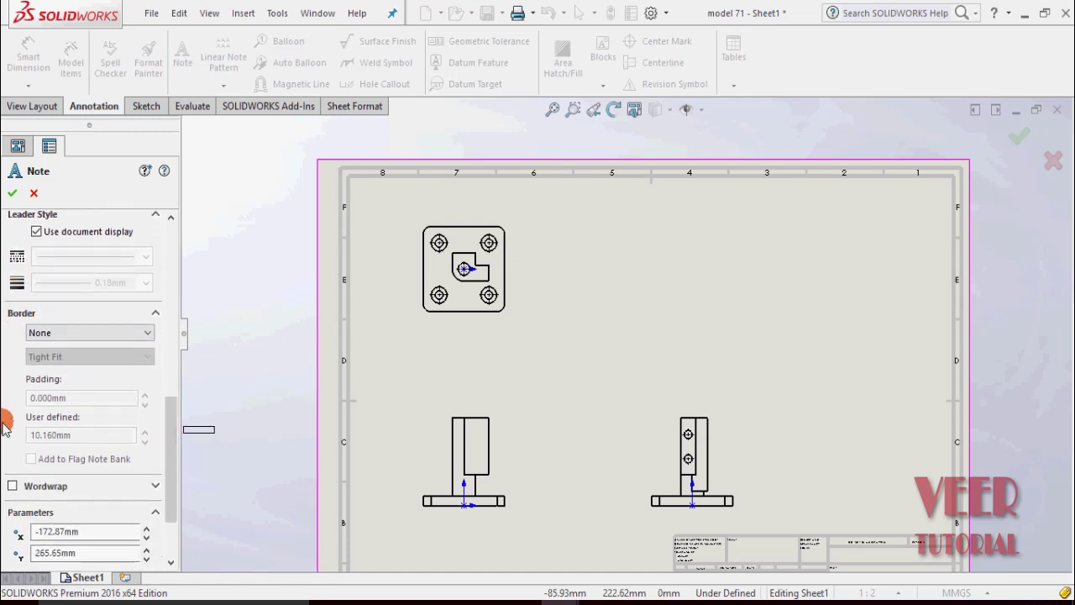
click(76, 333)
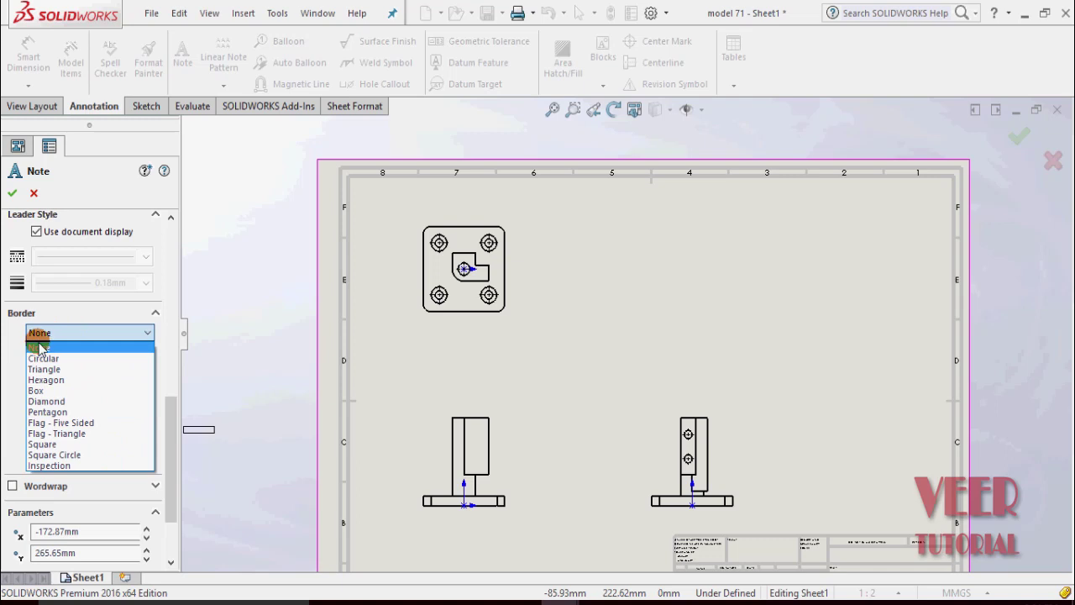
click(39, 348)
scroll(12, 407, down, 3)
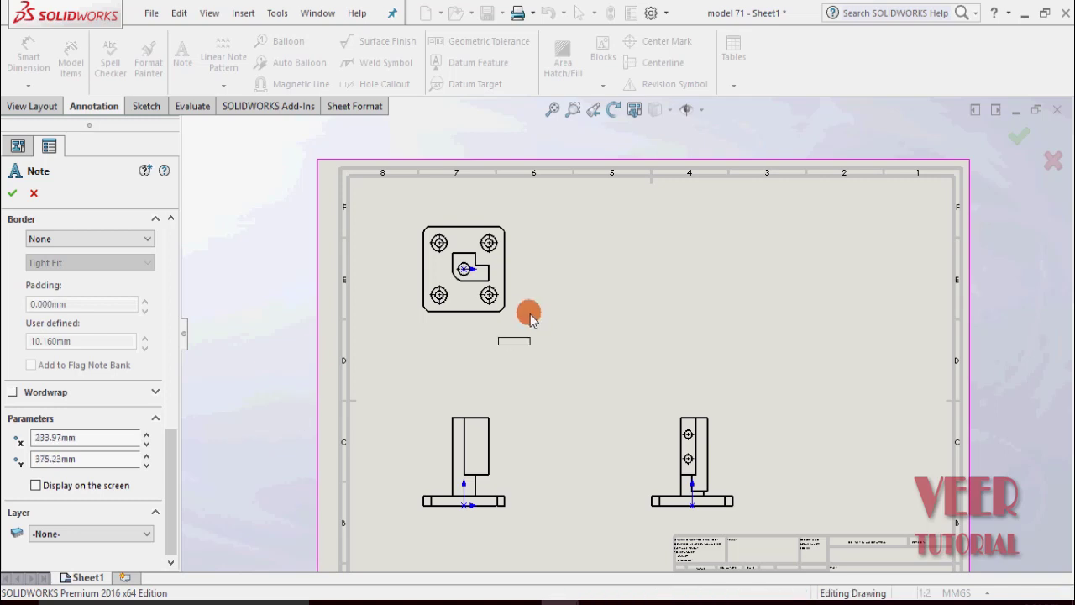
Place the note "all dimensions are in mm" on the sheet, above and to the right of the square plate view, and finish adding notes.
scroll(536, 239, down, 3)
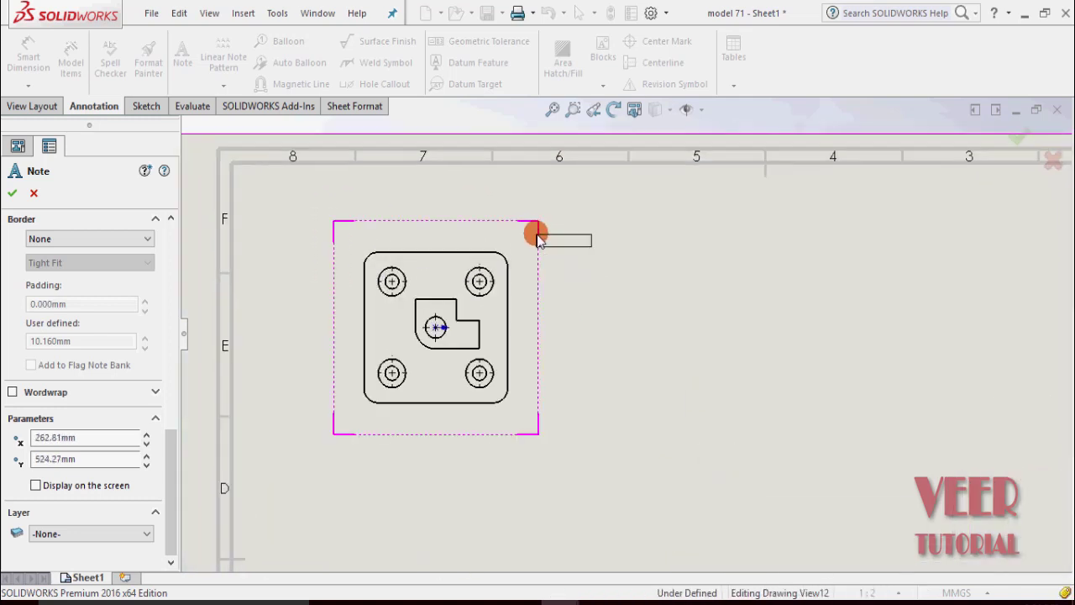
scroll(536, 239, down, 2)
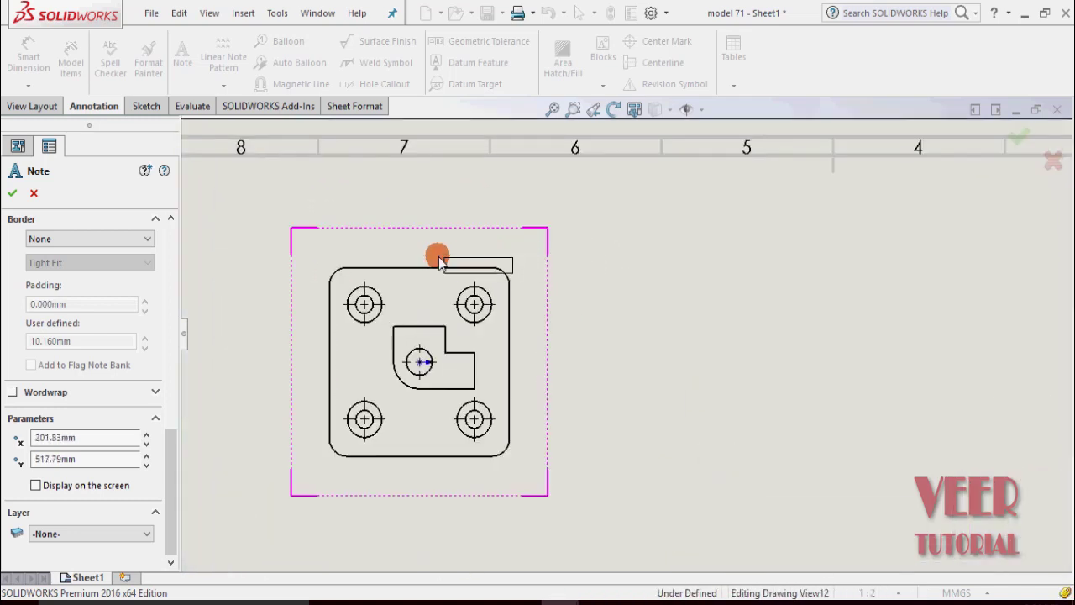
click(561, 202)
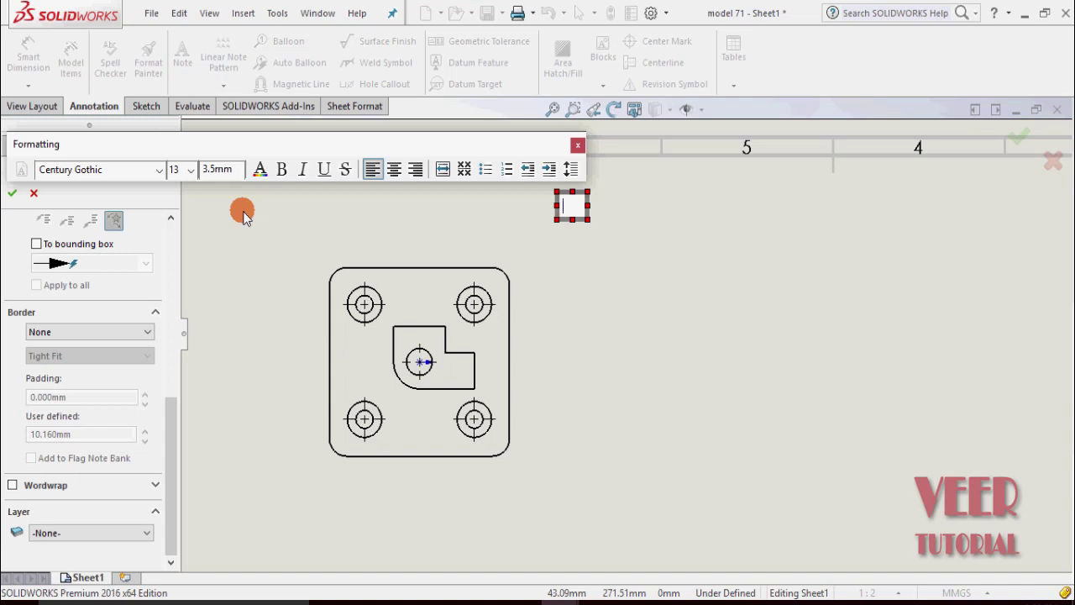
text(all)
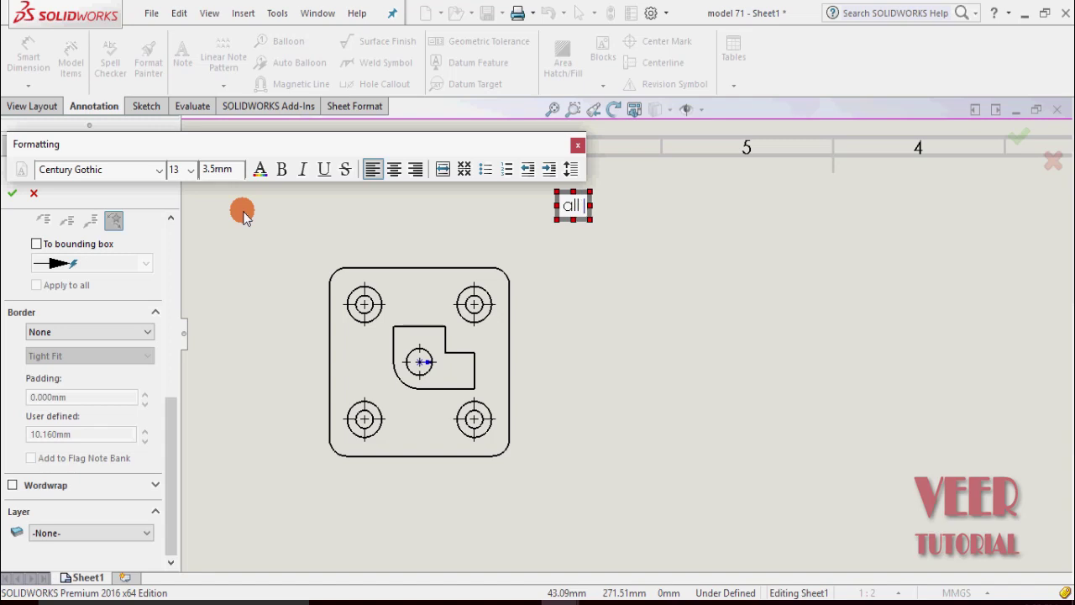
text( dimensio)
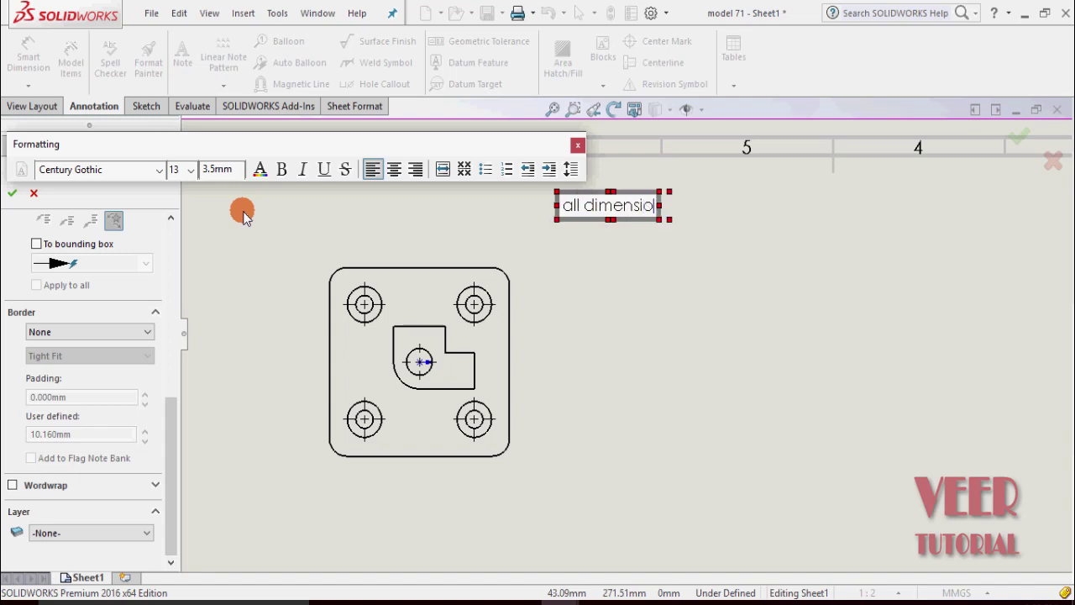
text(ns are )
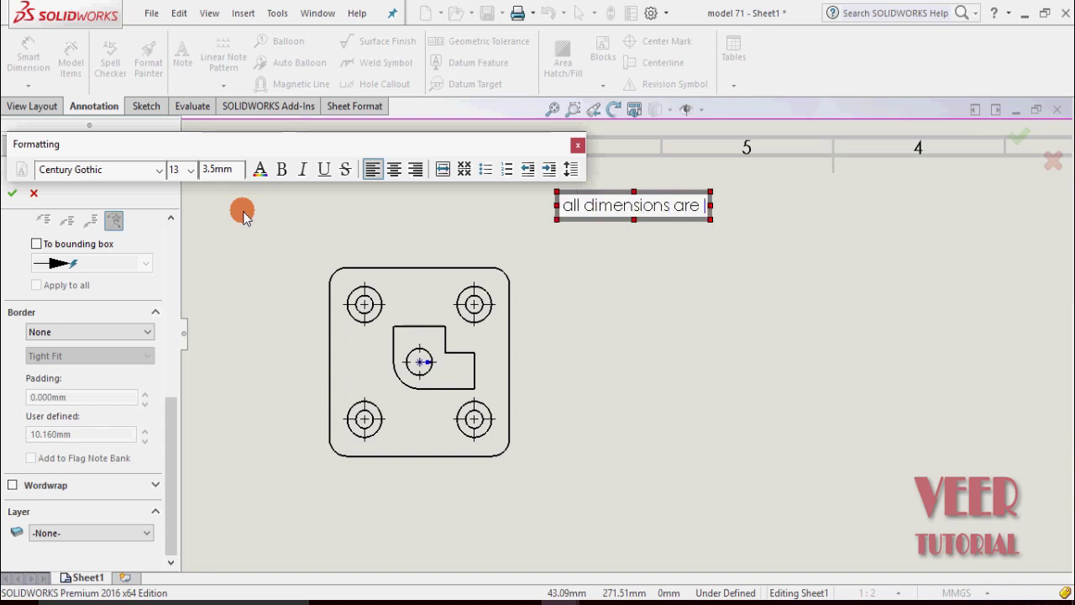
text(in mm)
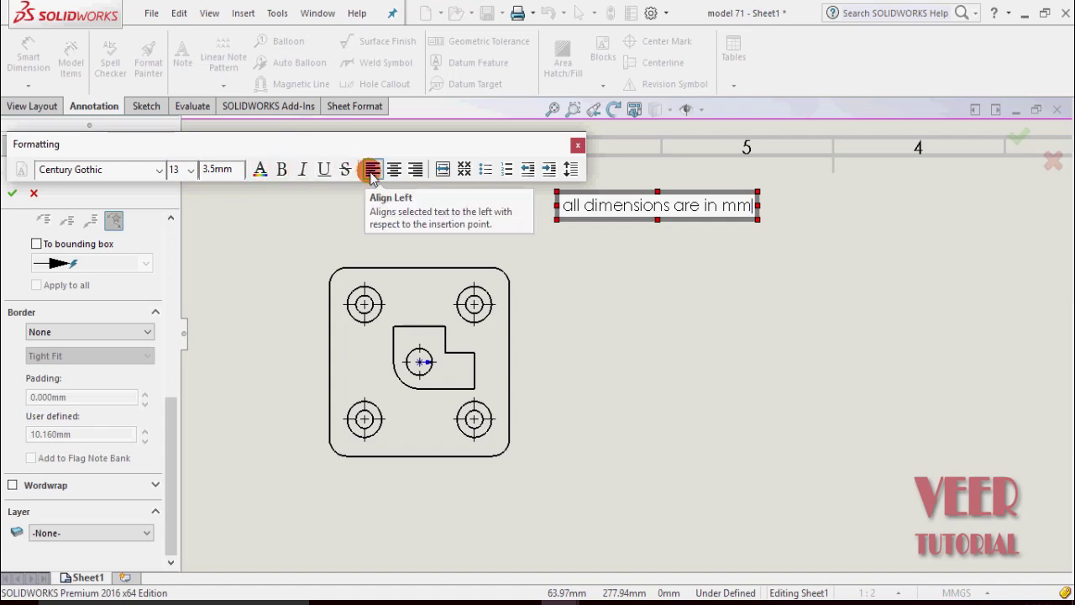
click(577, 146)
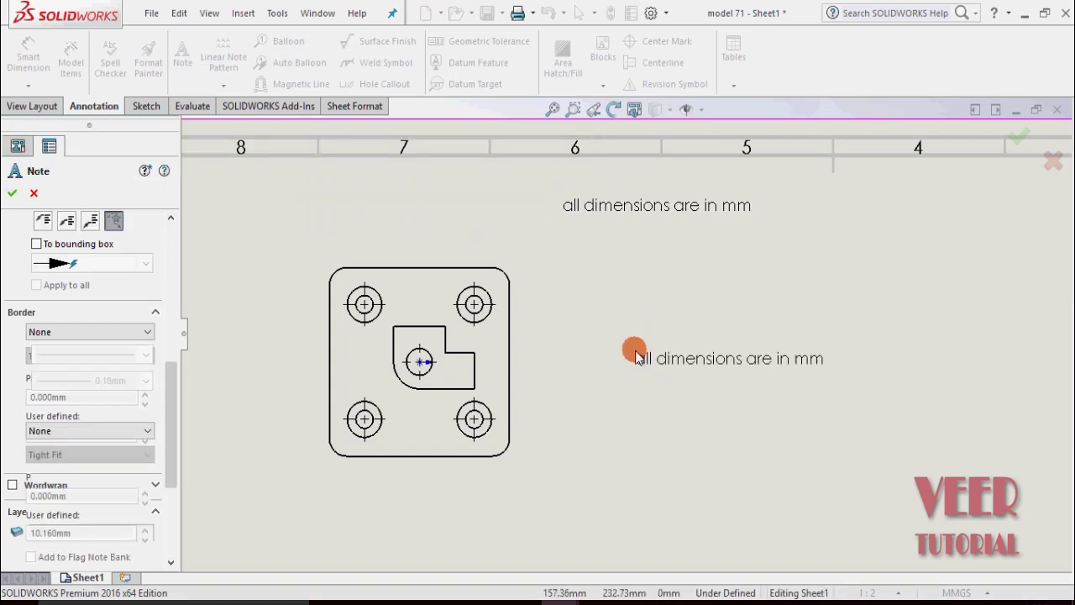
scroll(640, 356, up, 2)
key(Escape)
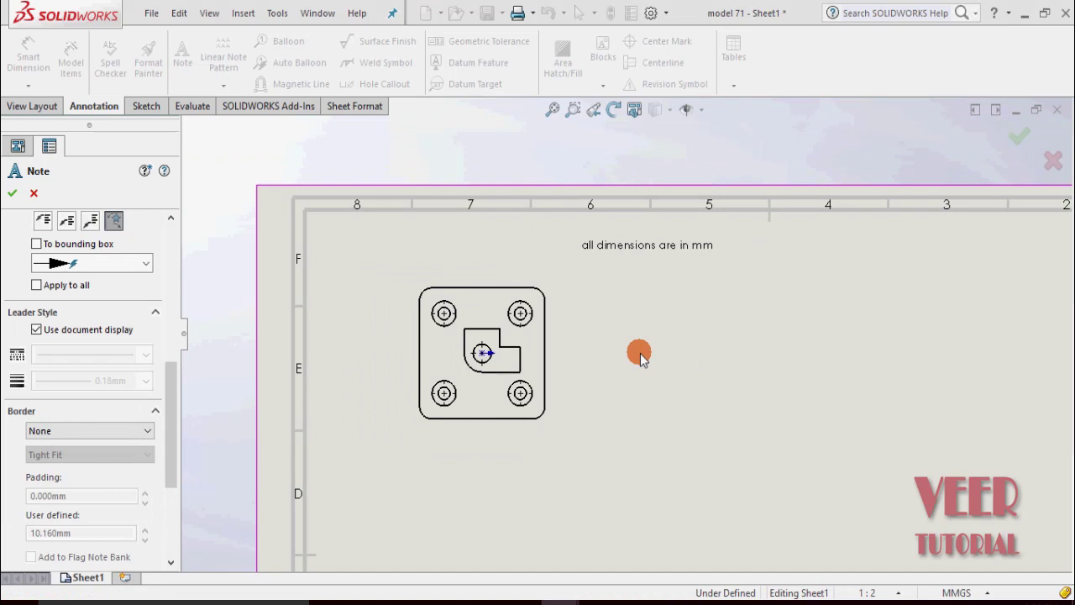
Add the note "height" with a straight leader pointing to the right edge of the square plate view.
scroll(643, 294, up, 2)
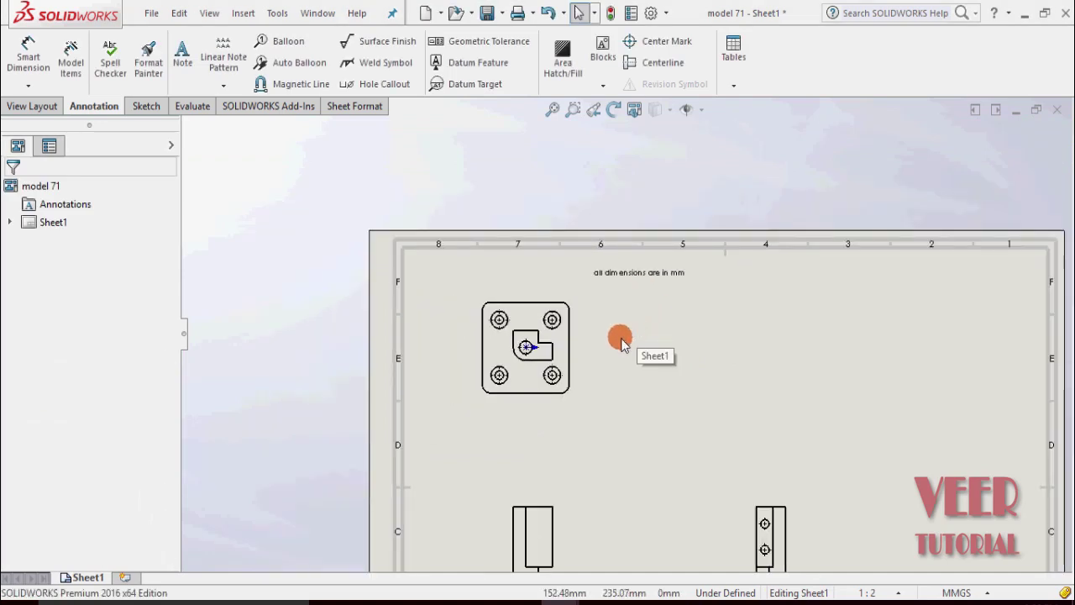
scroll(600, 341, down, 2)
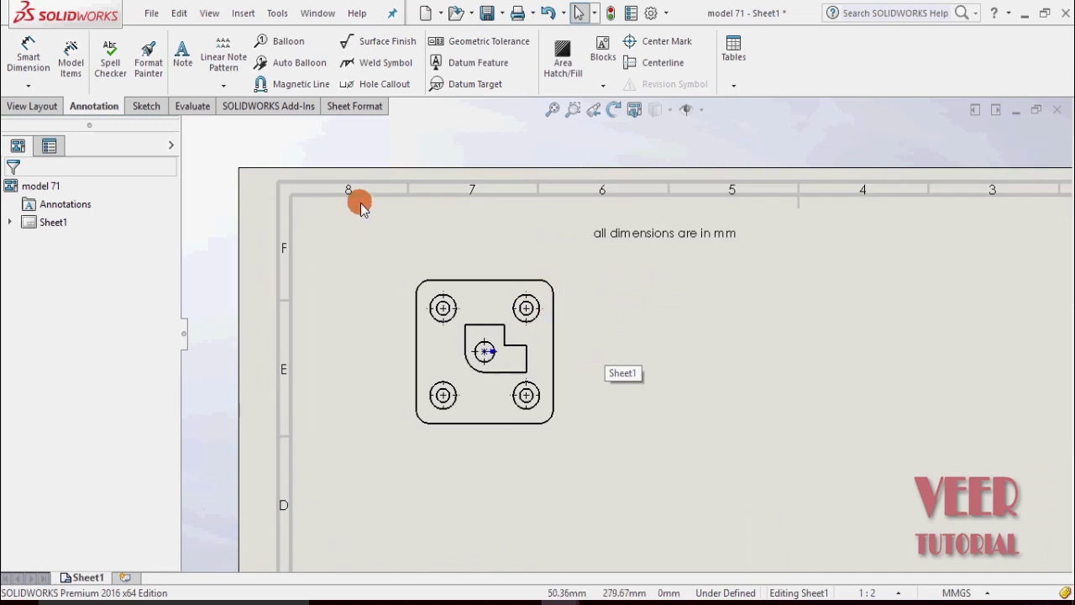
click(183, 59)
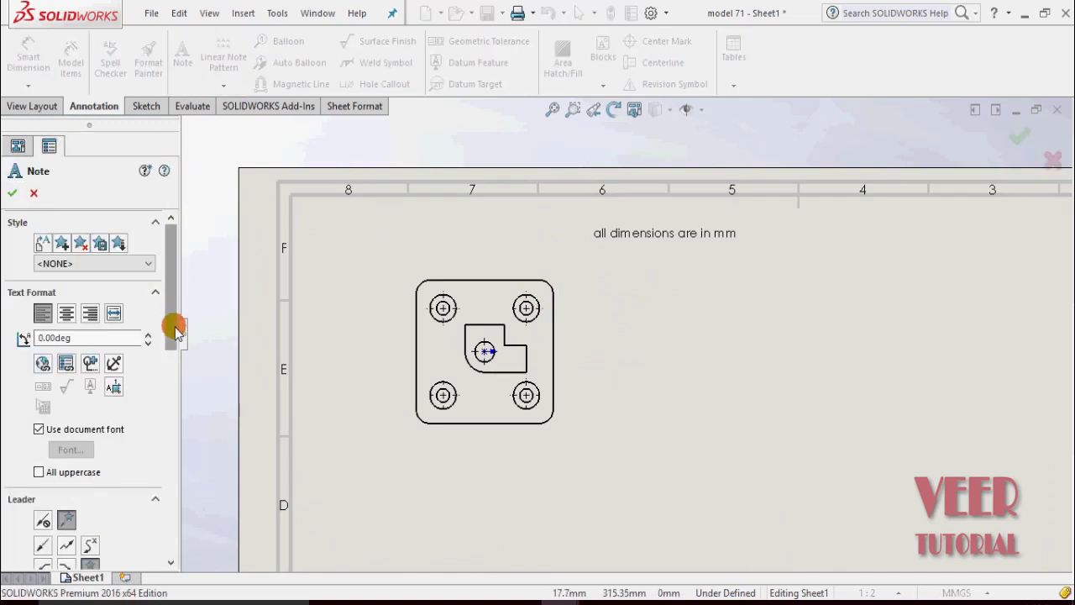
drag(176, 332, 169, 420)
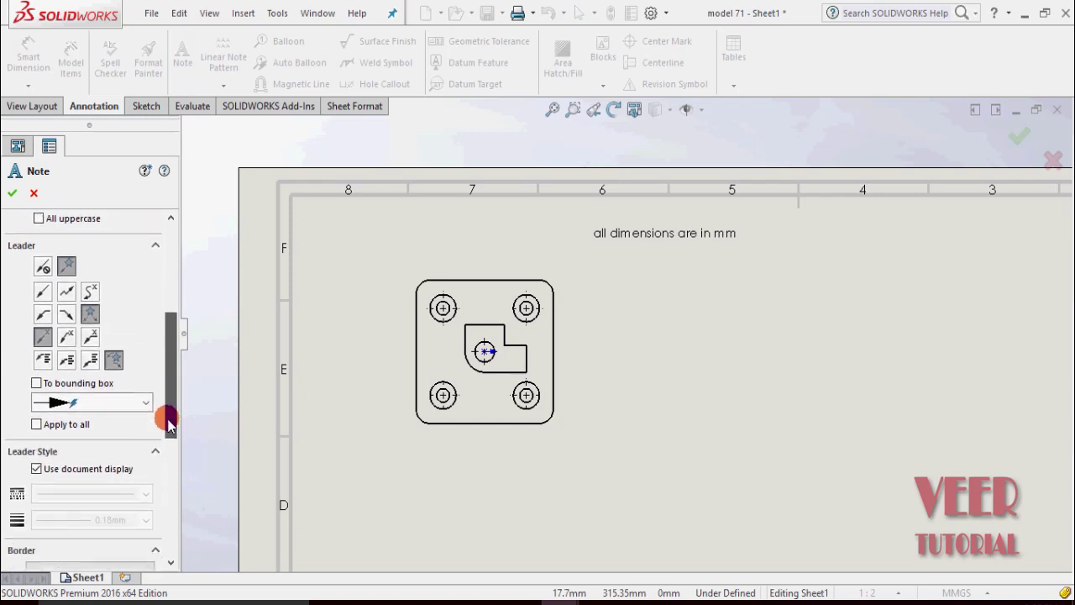
click(42, 289)
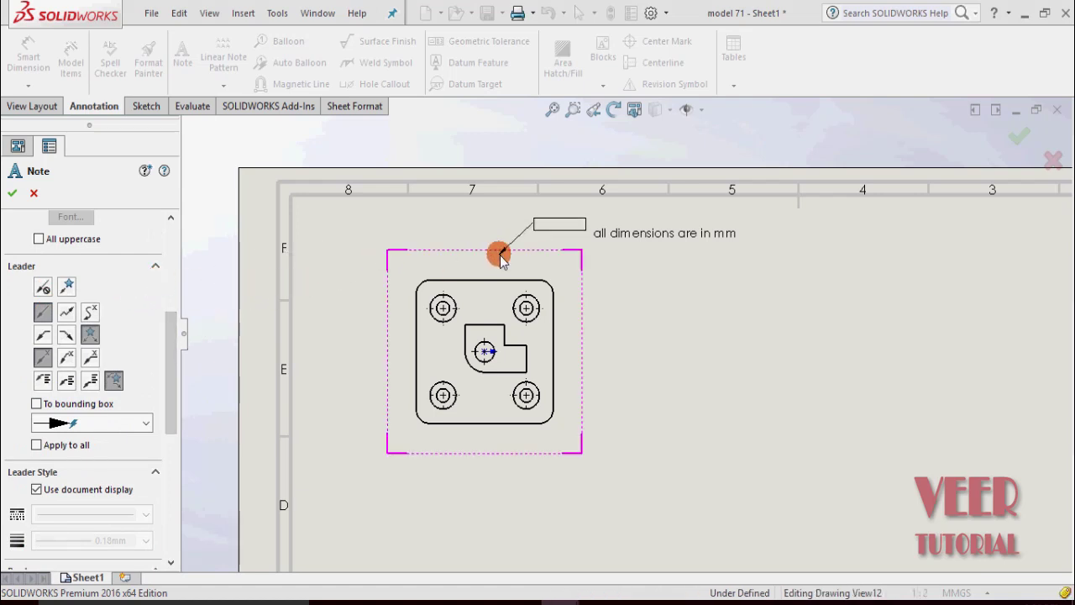
scroll(618, 395, down, 1)
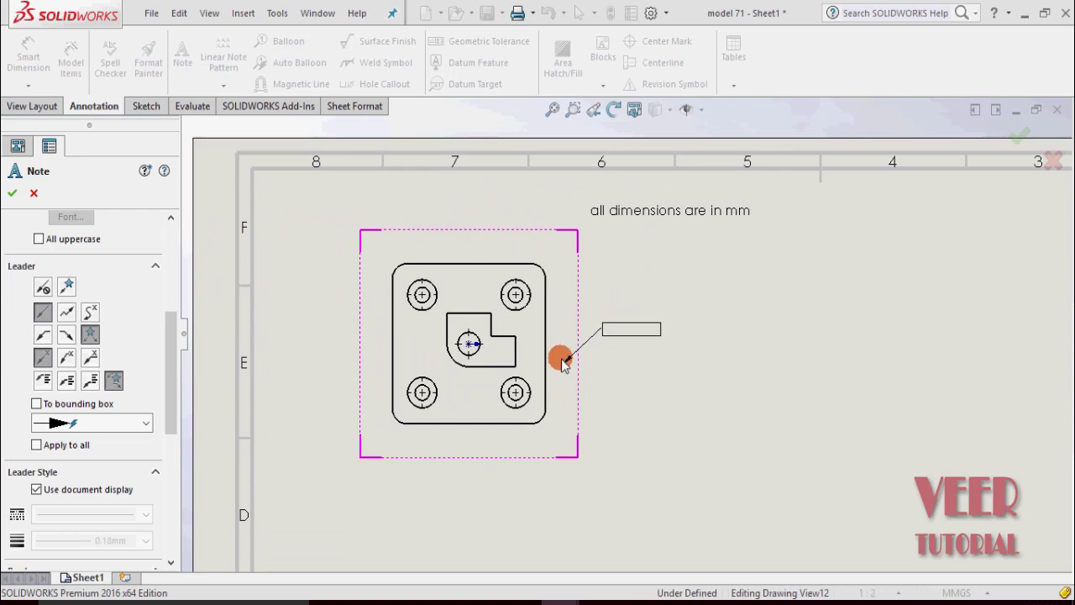
scroll(547, 326, down, 1)
scroll(580, 344, up, 2)
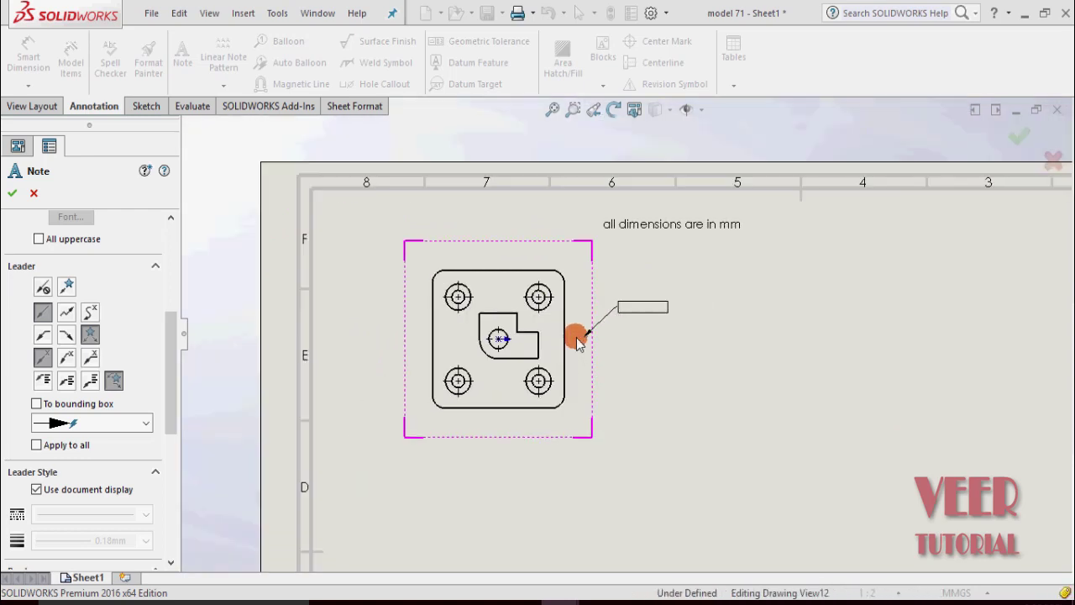
scroll(571, 336, down, 2)
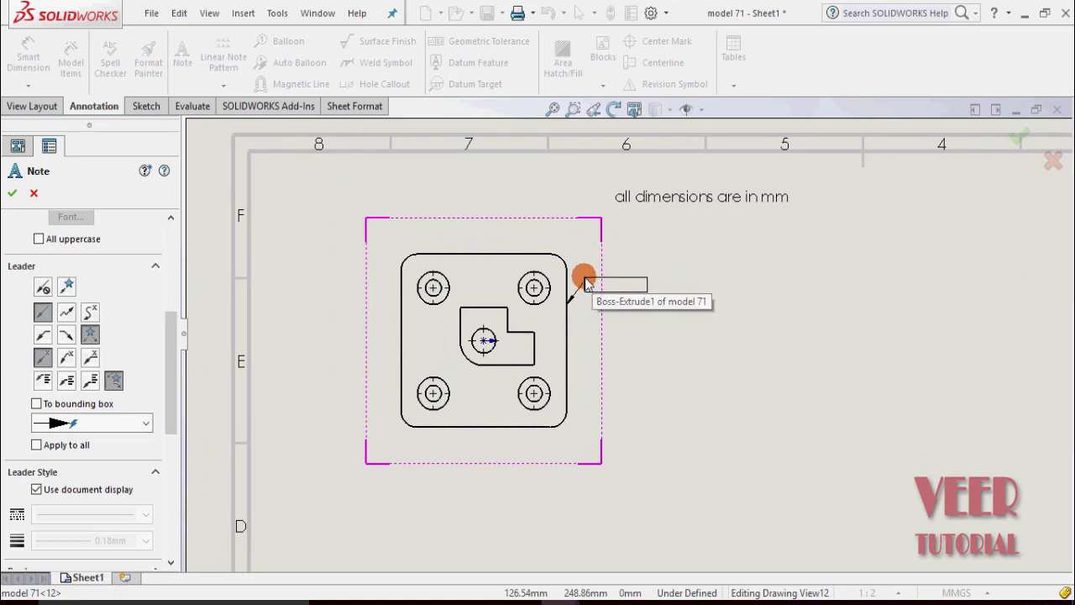
drag(586, 279, 676, 265)
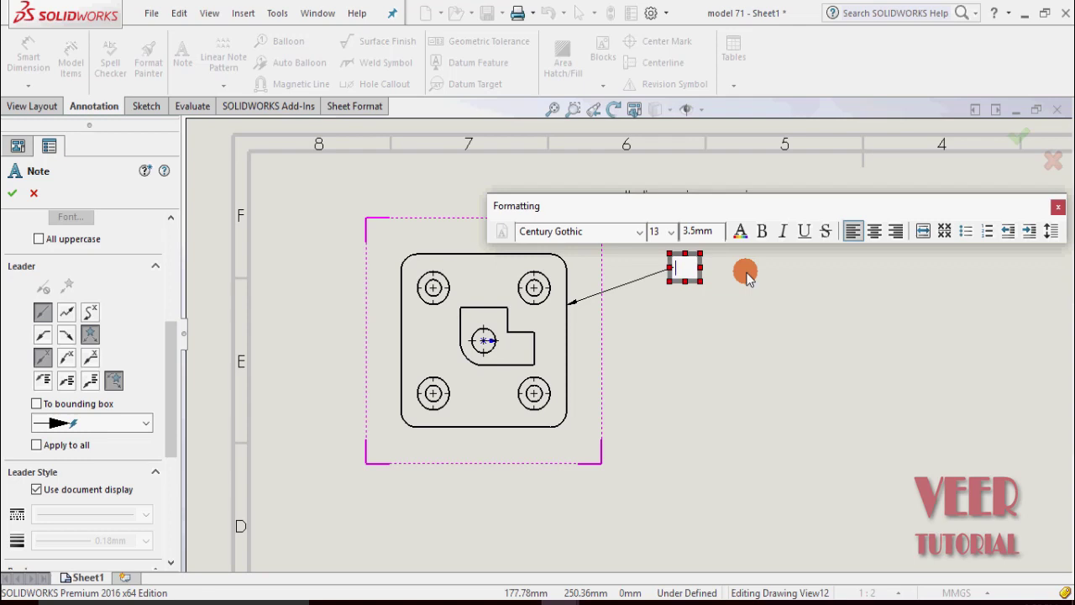
text(height)
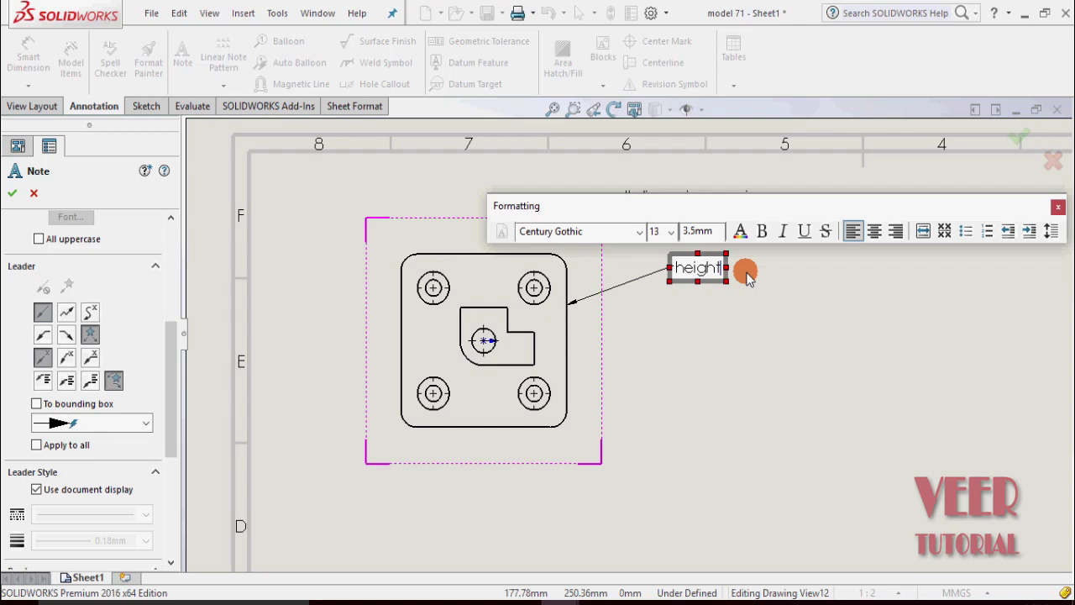
key(Return)
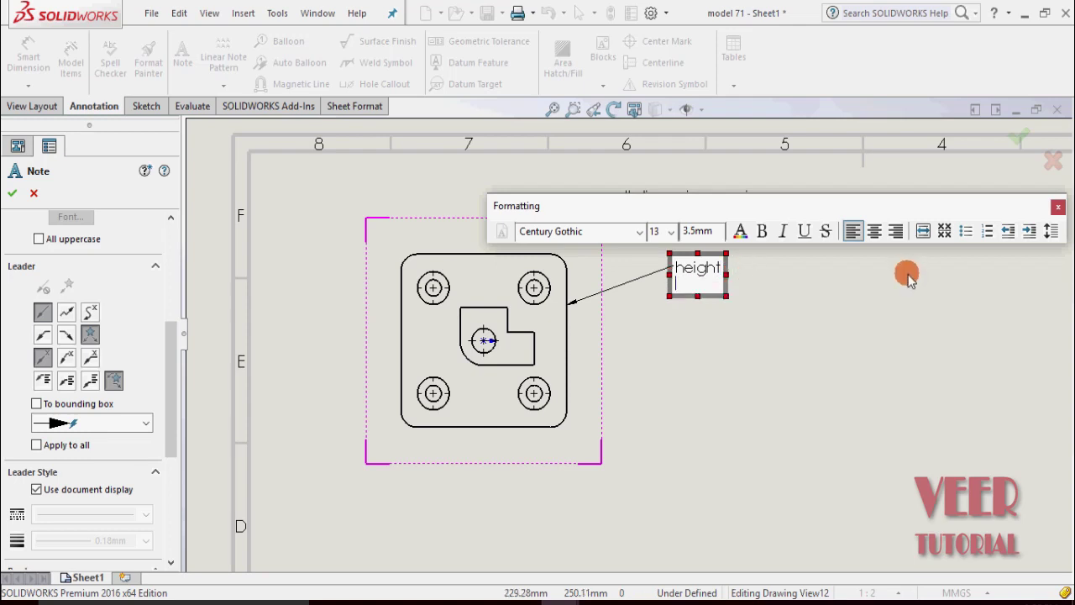
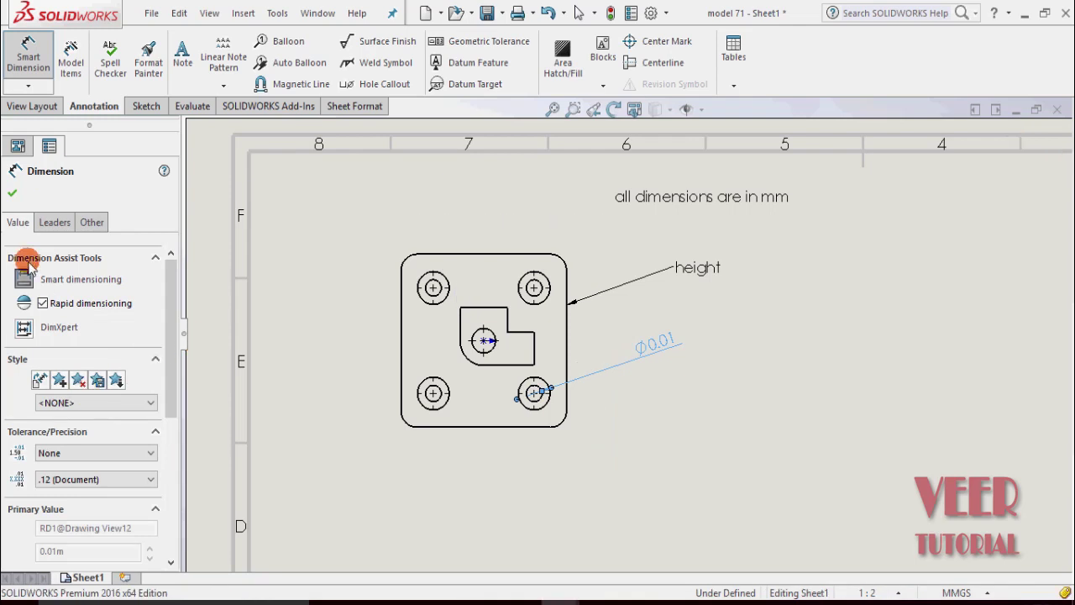
Finish the diameter dimension on the lower-right hole of the square plate view and give it a symmetric tolerance of 0.01 m.
click(15, 195)
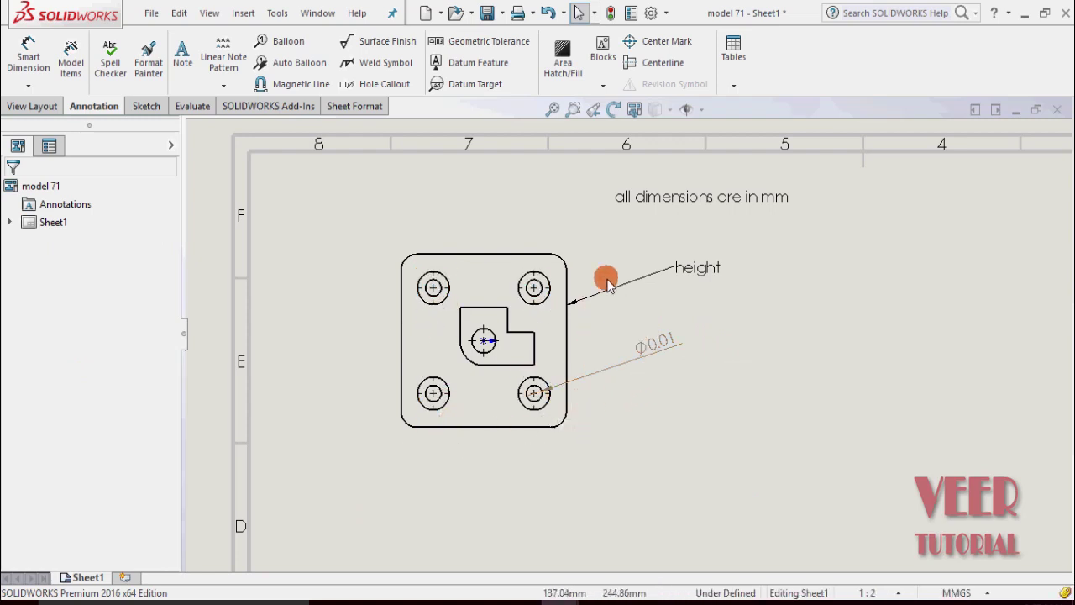
click(653, 343)
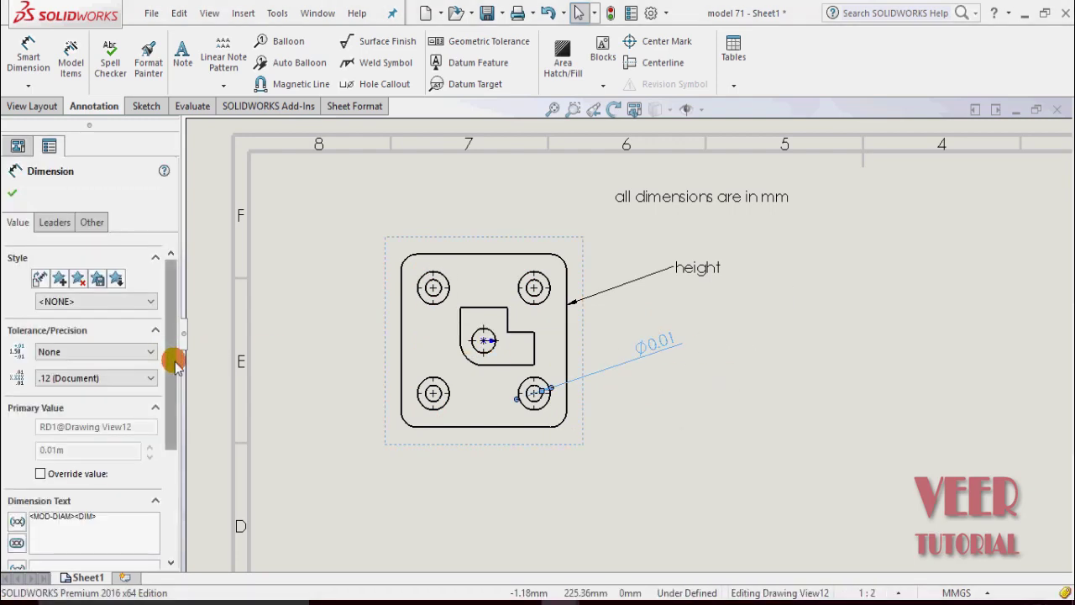
mouse_move(175, 363)
mouse_down()
mouse_move(164, 414)
mouse_move(178, 357)
mouse_up()
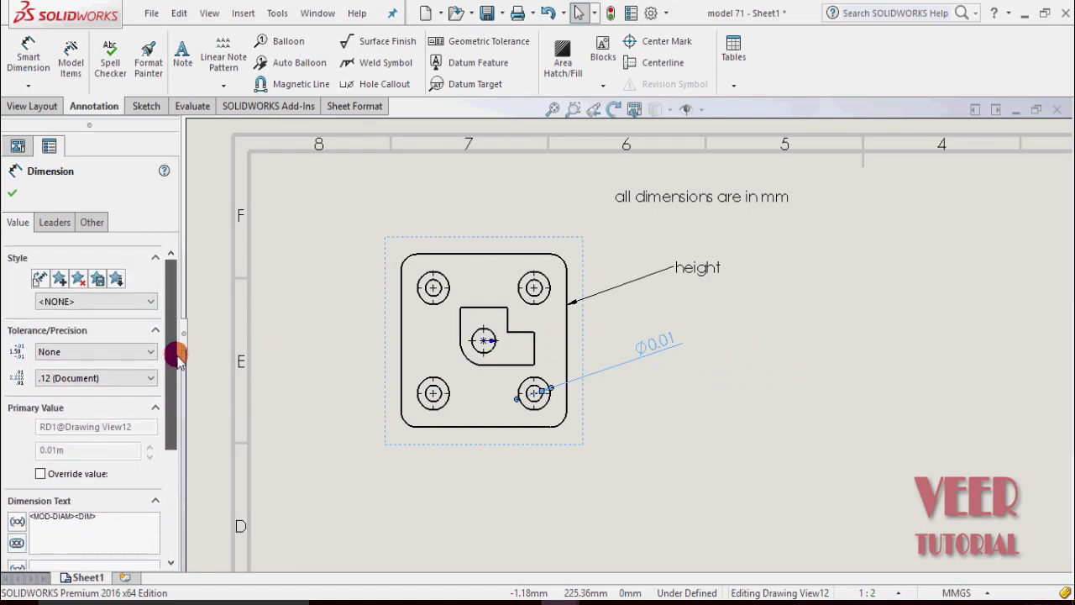
click(93, 356)
click(54, 388)
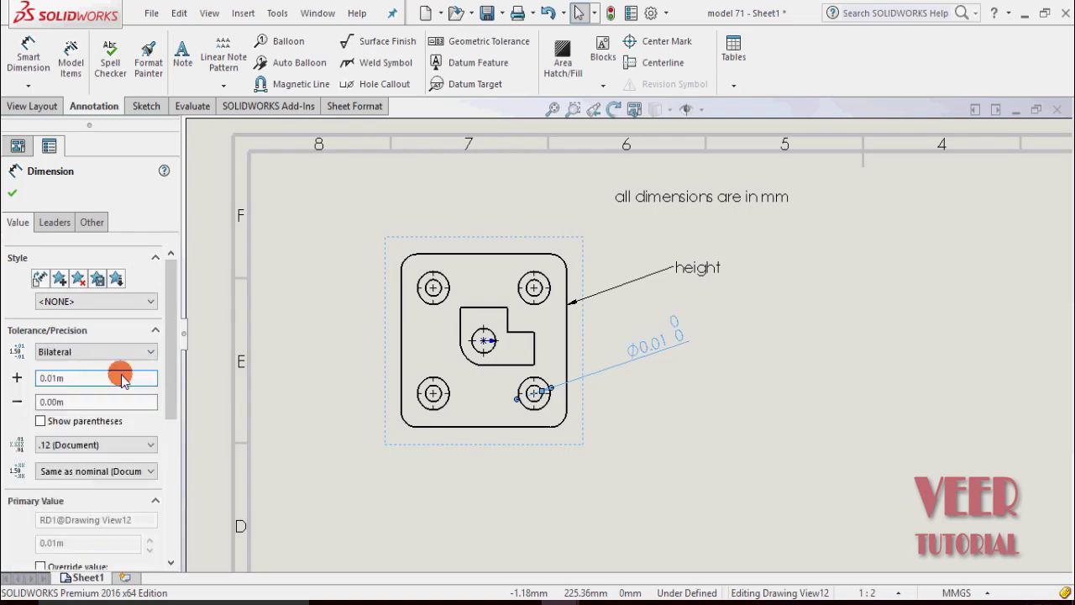
click(72, 351)
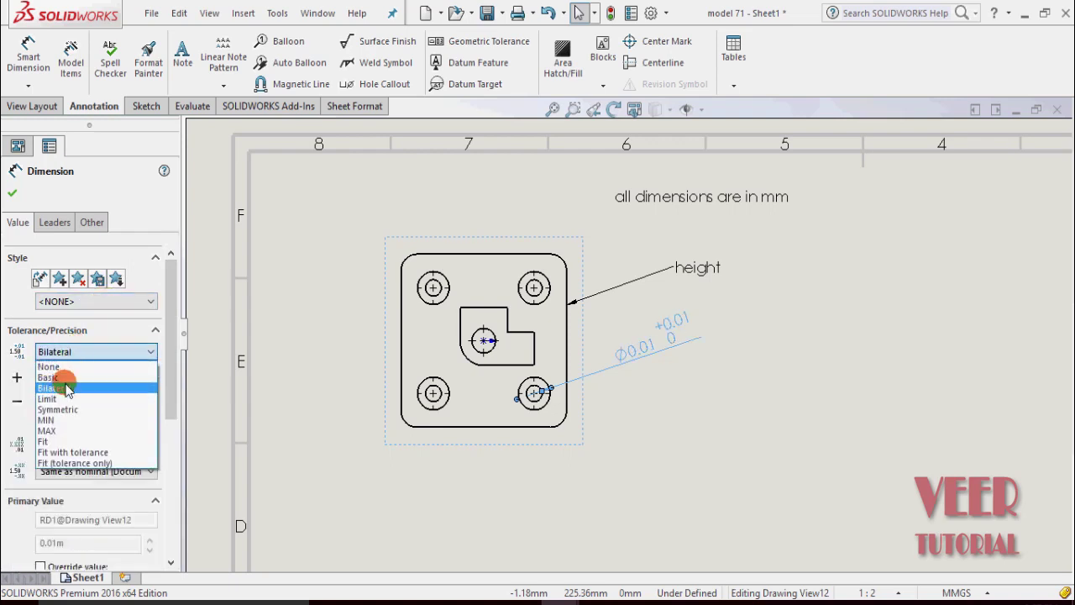
click(57, 409)
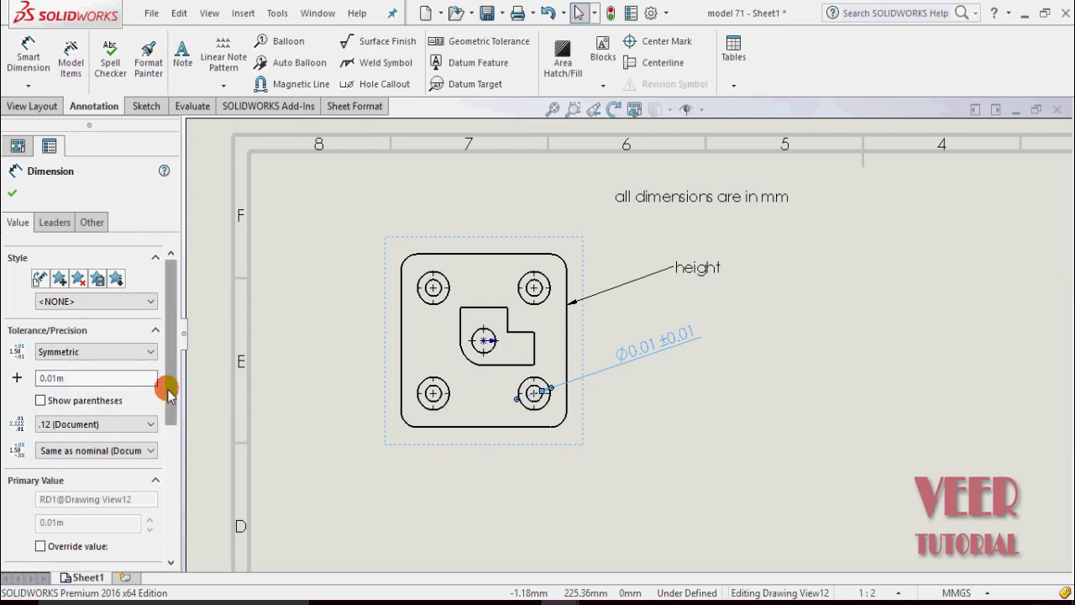
Prefix the hole diameter's dimension text with "4x" and finish editing the dimension.
drag(168, 395, 163, 499)
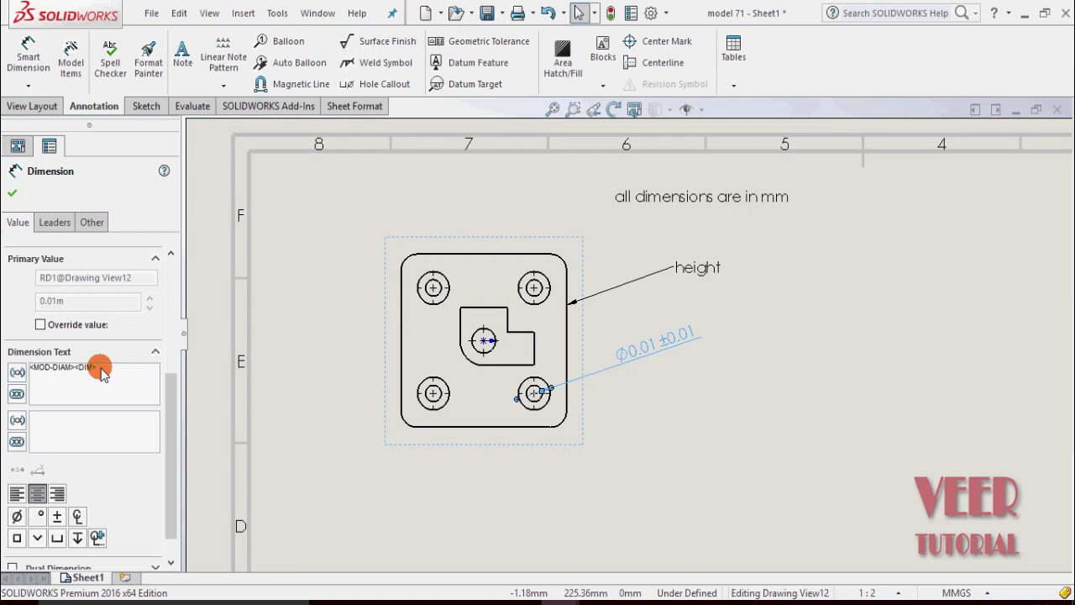
text(4)
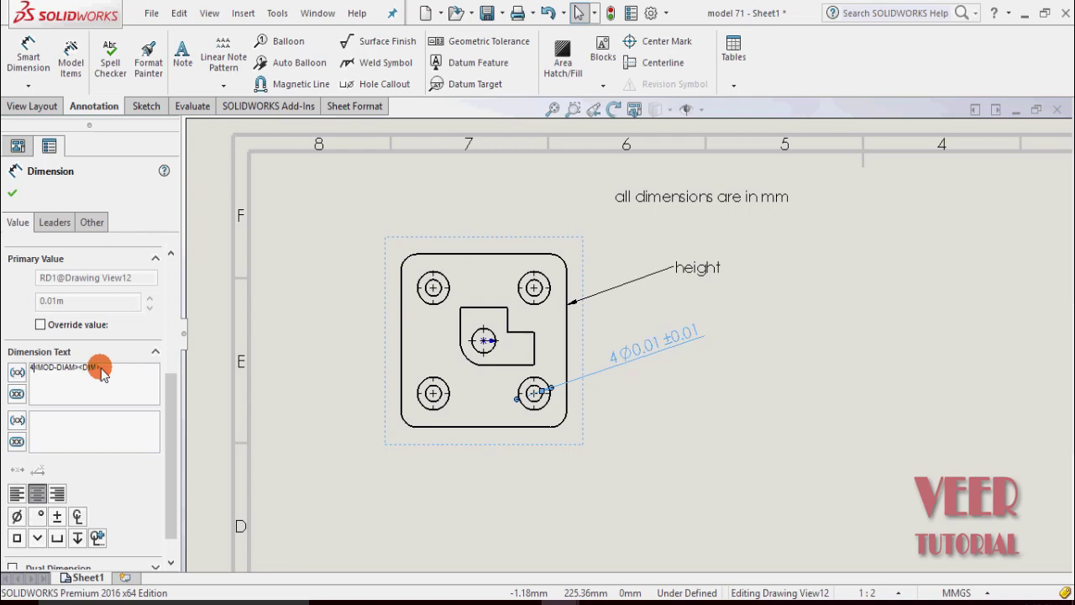
text(x)
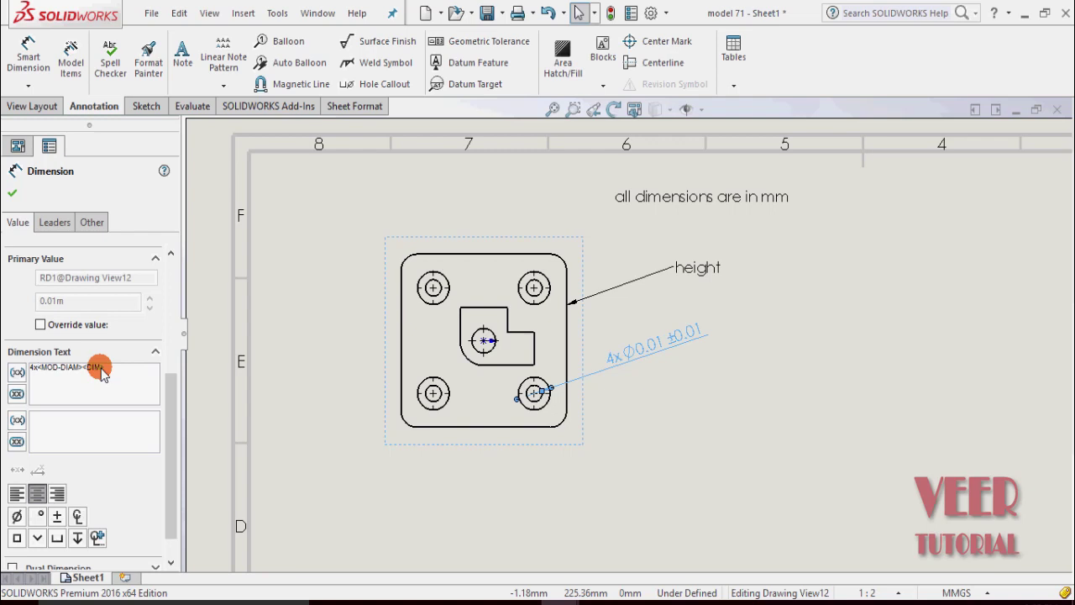
click(16, 193)
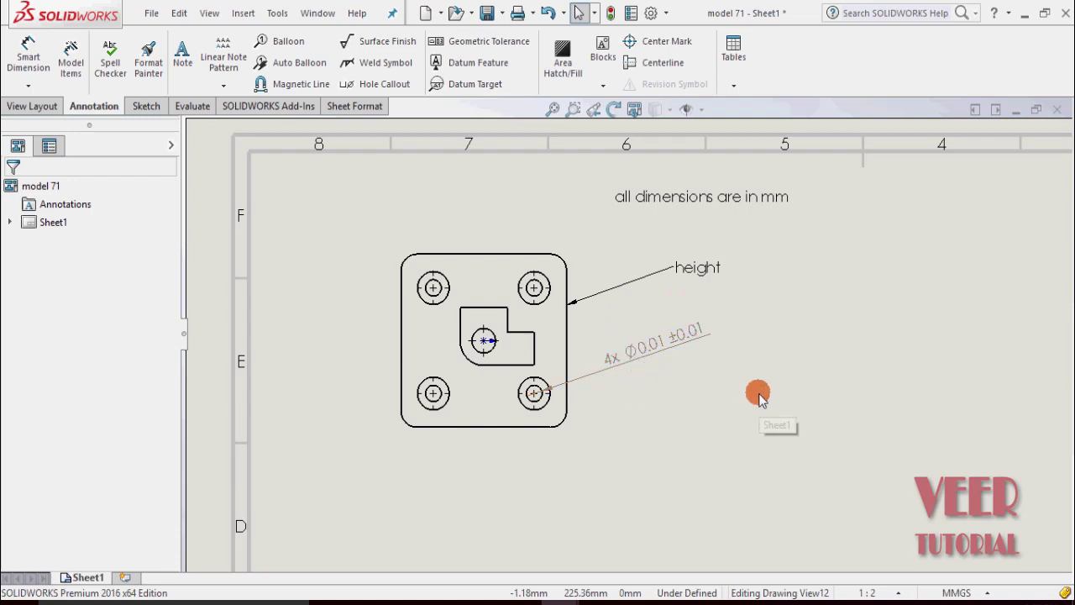
click(759, 395)
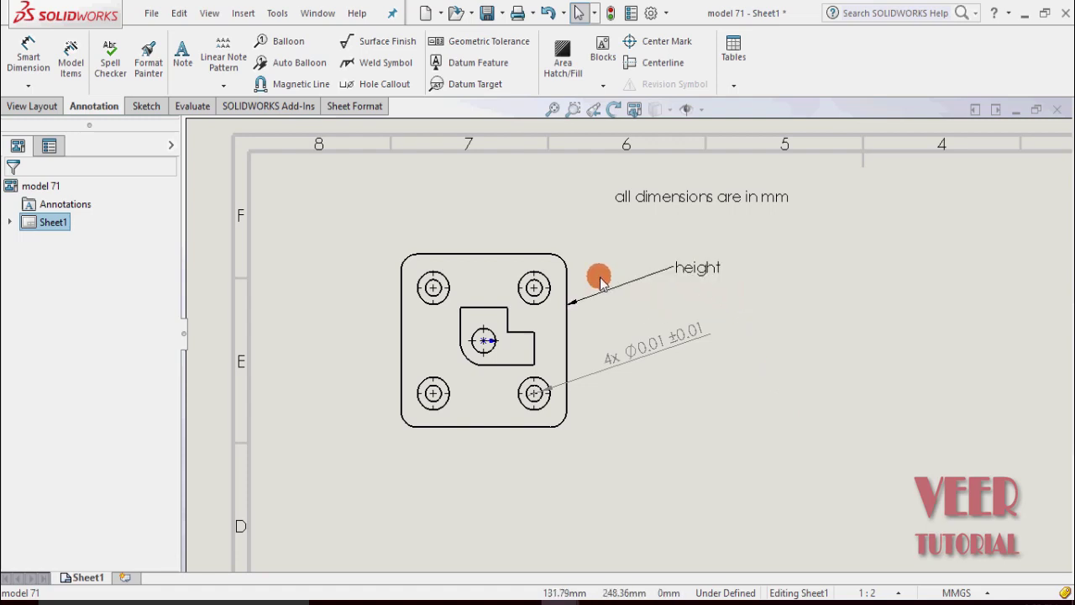
Attach a geometric tolerance frame beneath the 4x hole diameter dimension and choose the straightness symbol for it.
scroll(547, 137, up, 3)
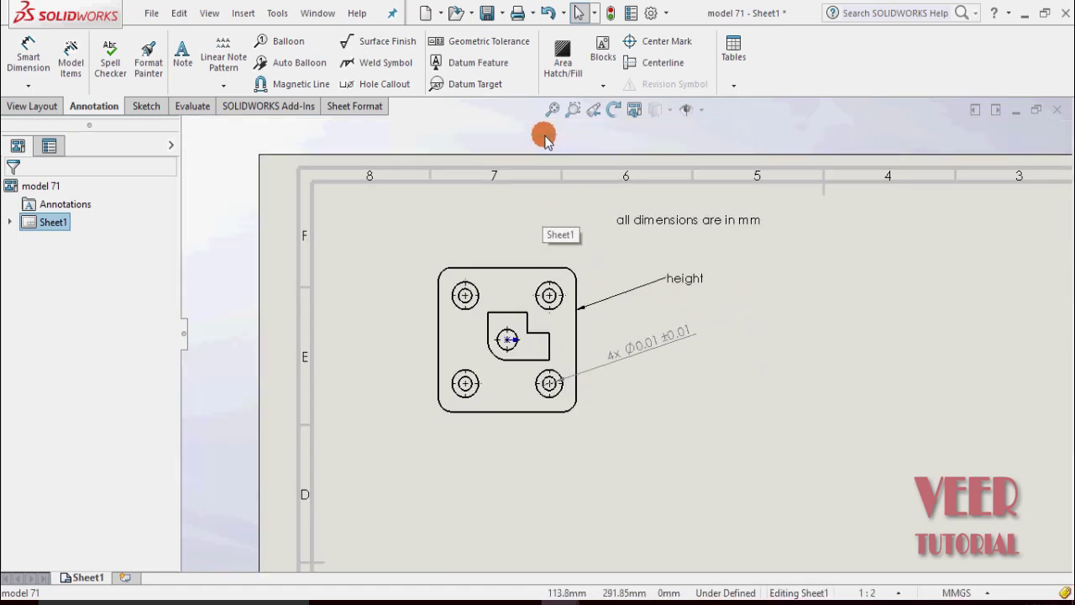
click(515, 46)
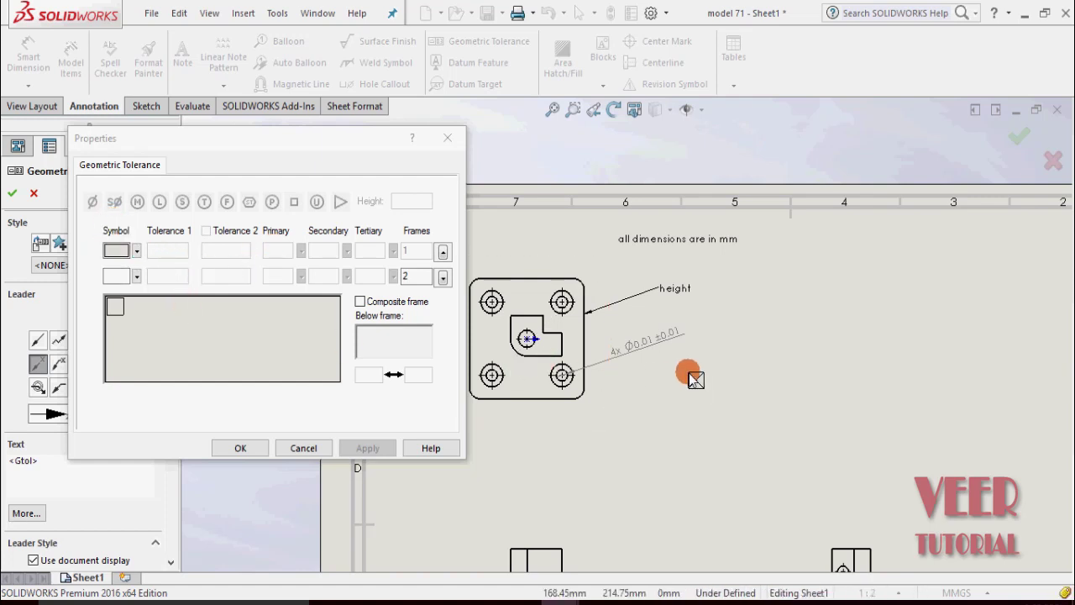
scroll(689, 365, down, 3)
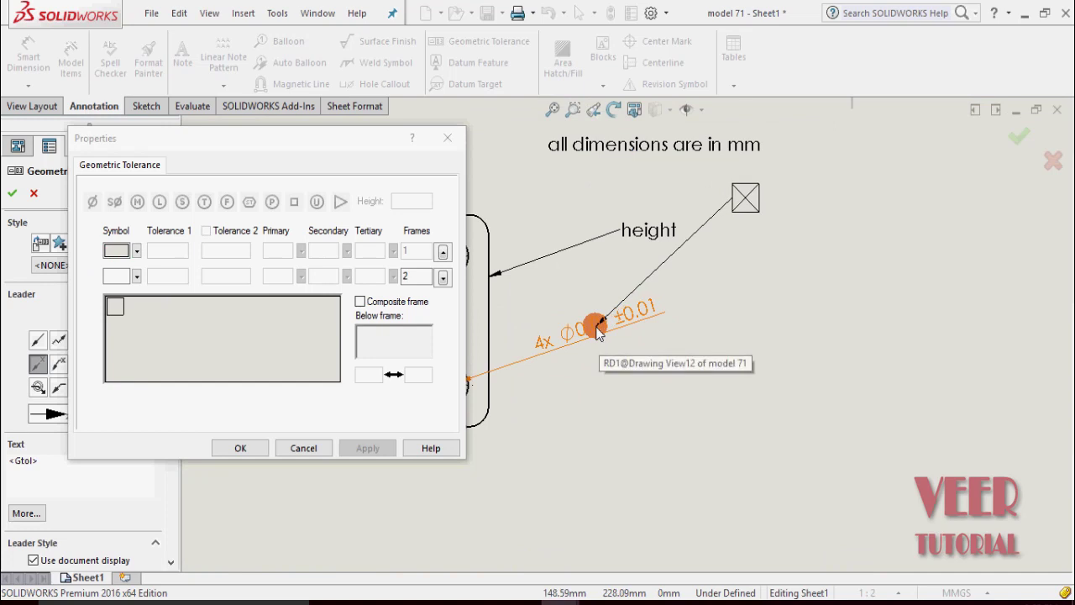
click(651, 328)
click(136, 250)
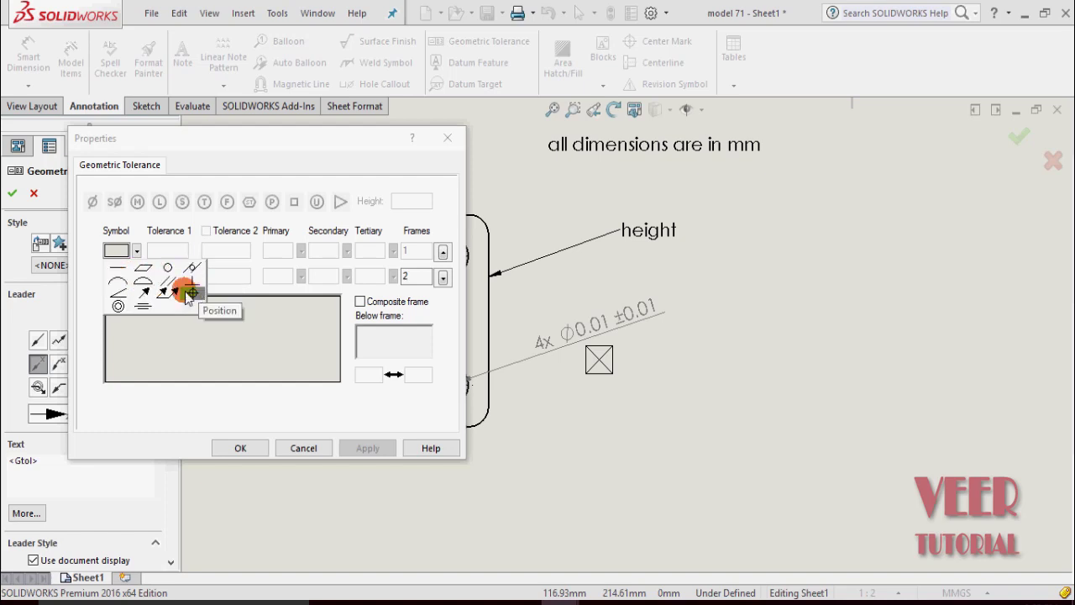
click(119, 269)
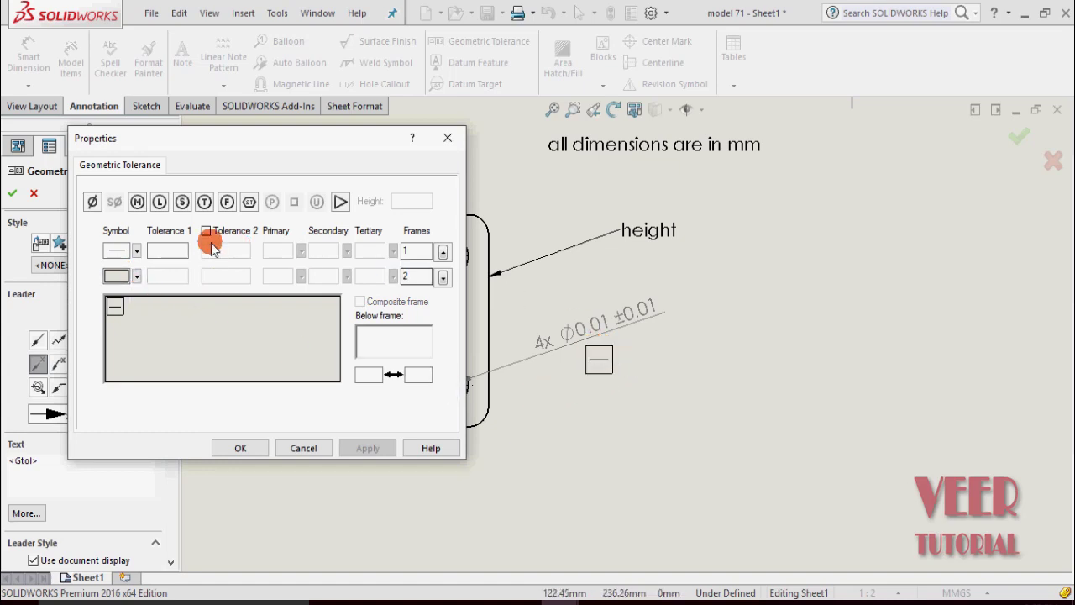
Add the diameter symbol and the maximum material condition modifier to Tolerance 1 of the straightness frame and accept it.
click(165, 252)
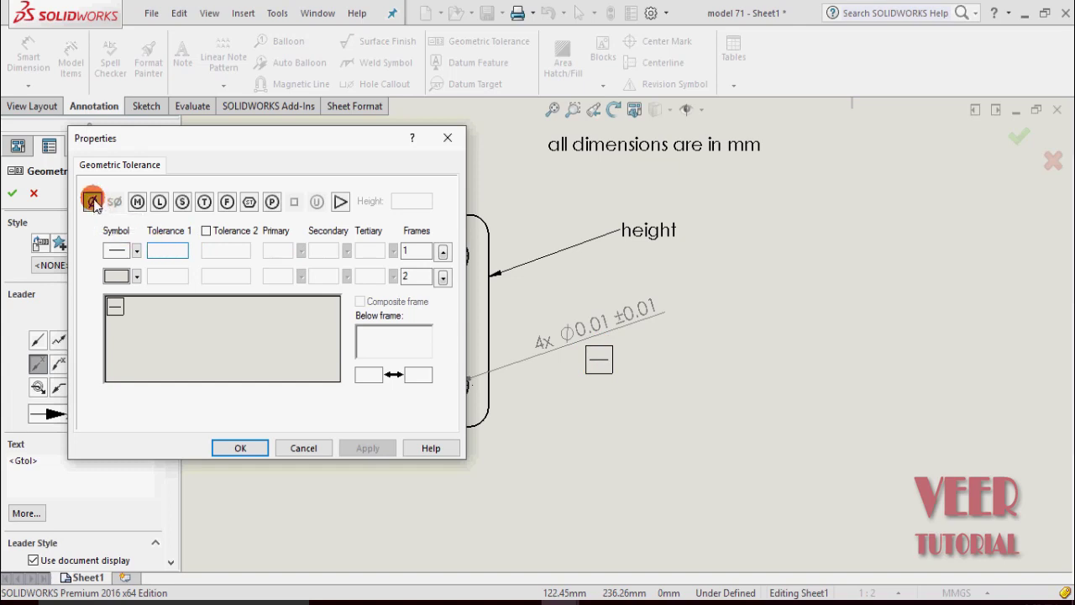
click(235, 261)
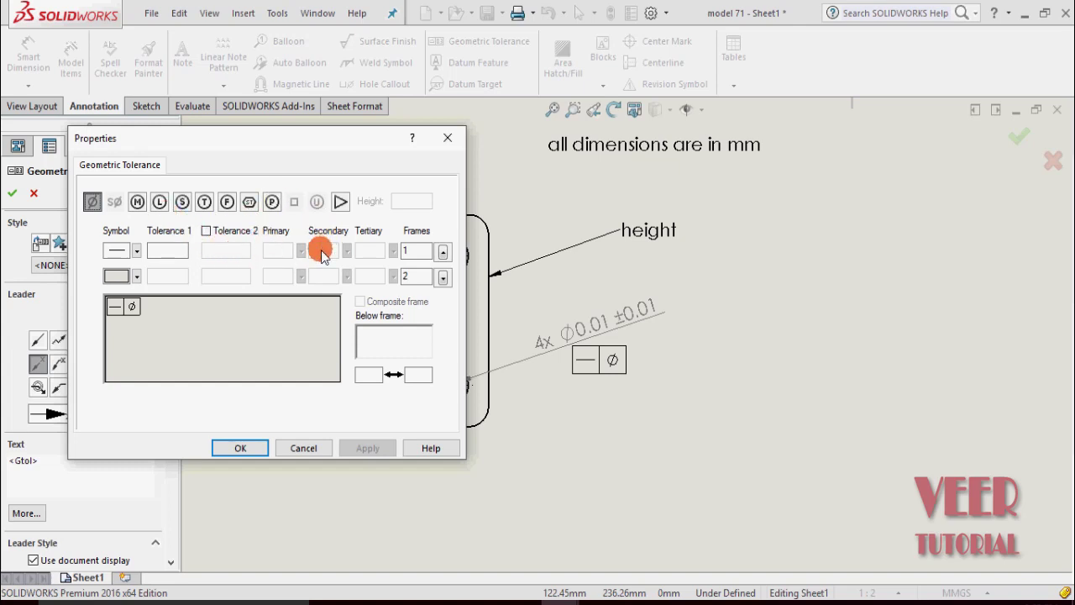
click(139, 202)
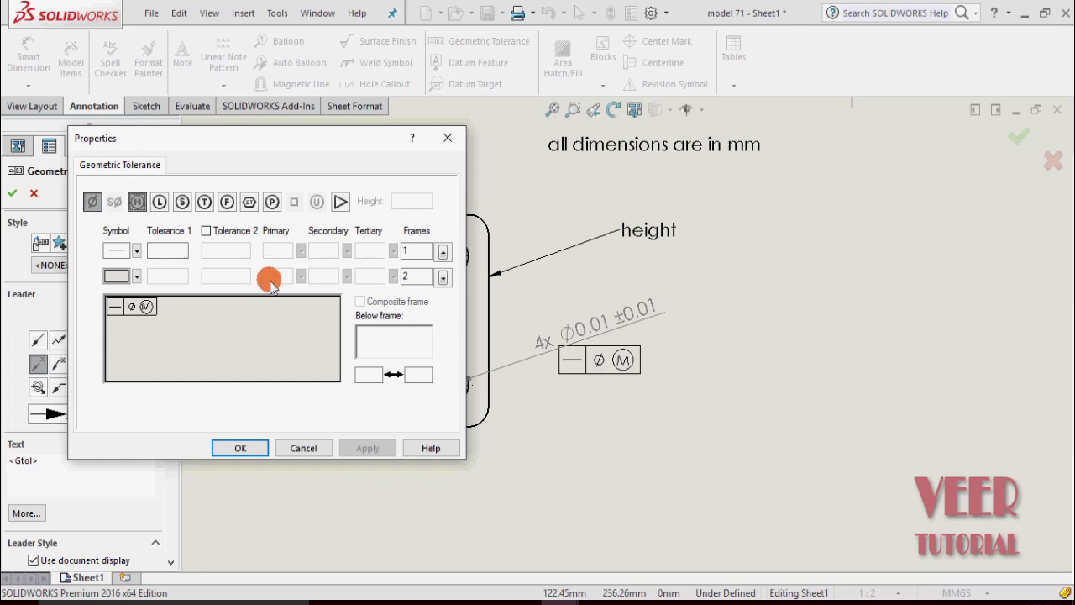
click(444, 252)
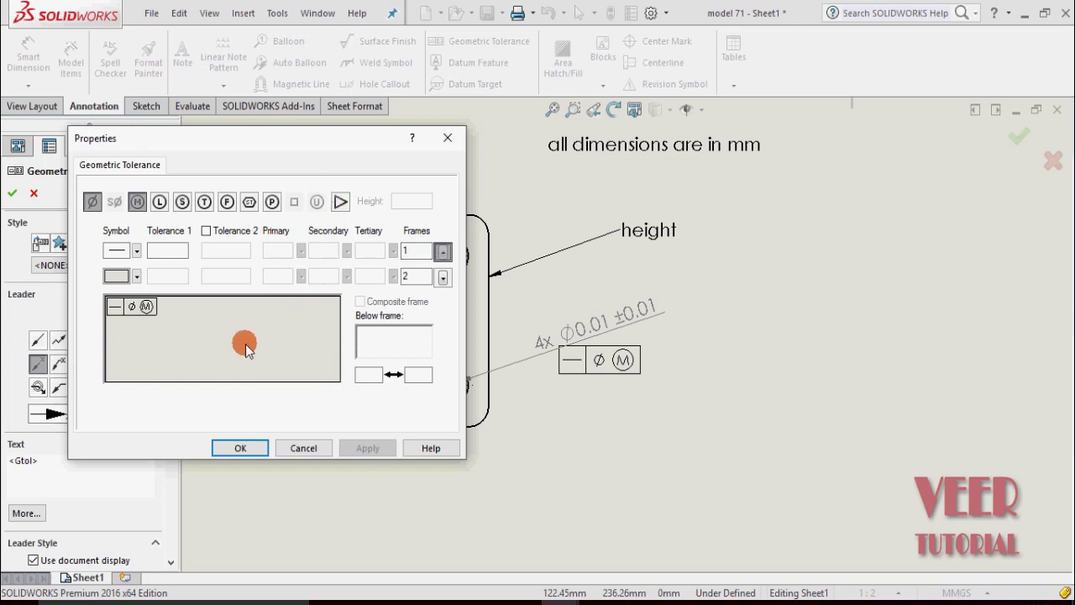
click(237, 447)
scroll(537, 221, up, 4)
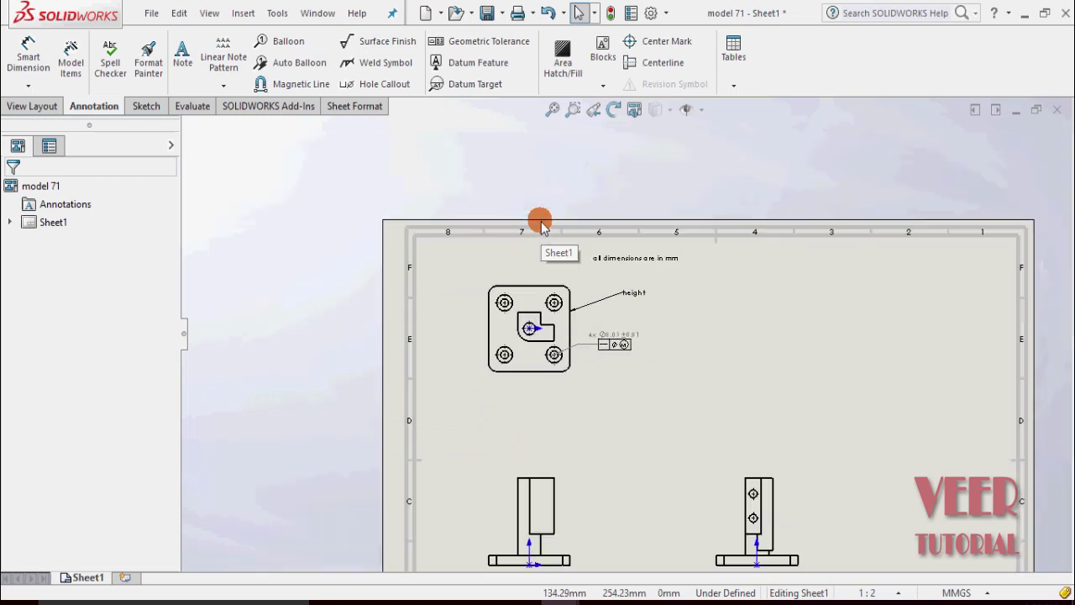
scroll(541, 223, up, 3)
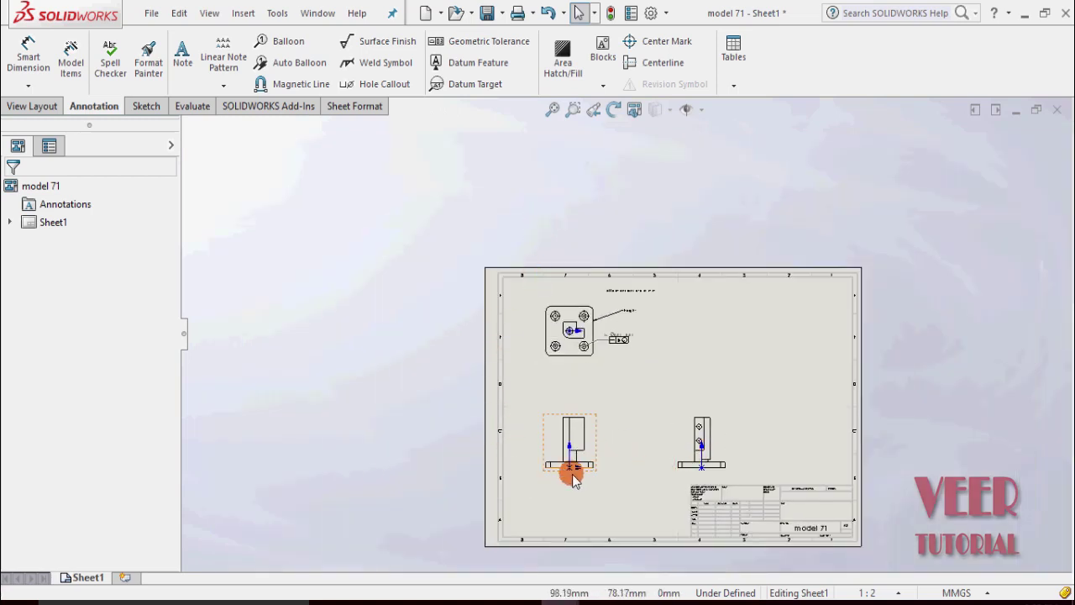
scroll(588, 469, down, 2)
scroll(601, 465, down, 2)
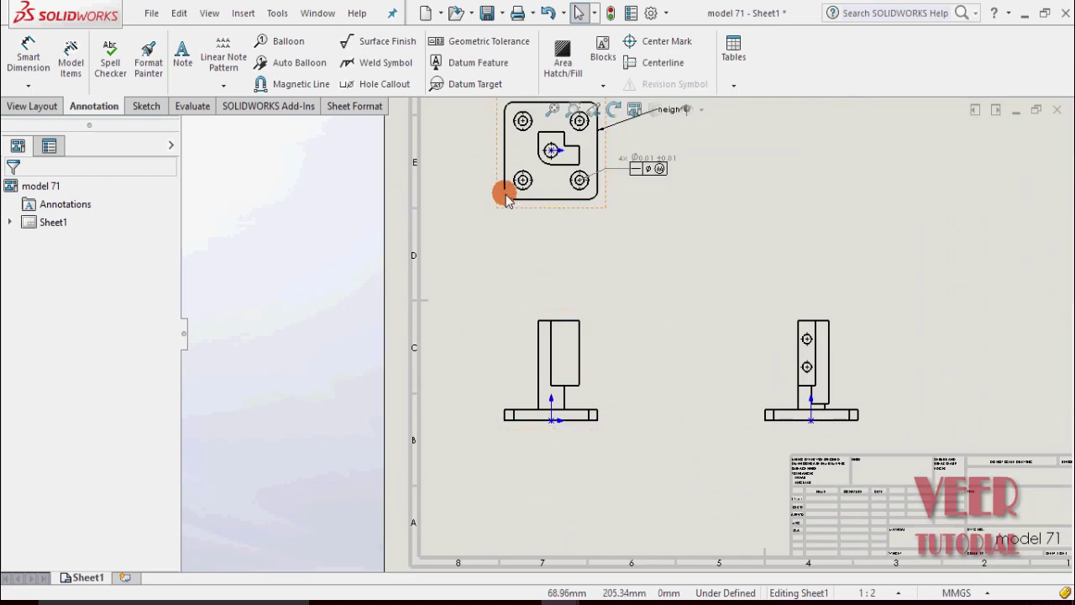
Attach datum feature A to the base plate's bottom edge in the front view, with its label below the plate.
click(476, 63)
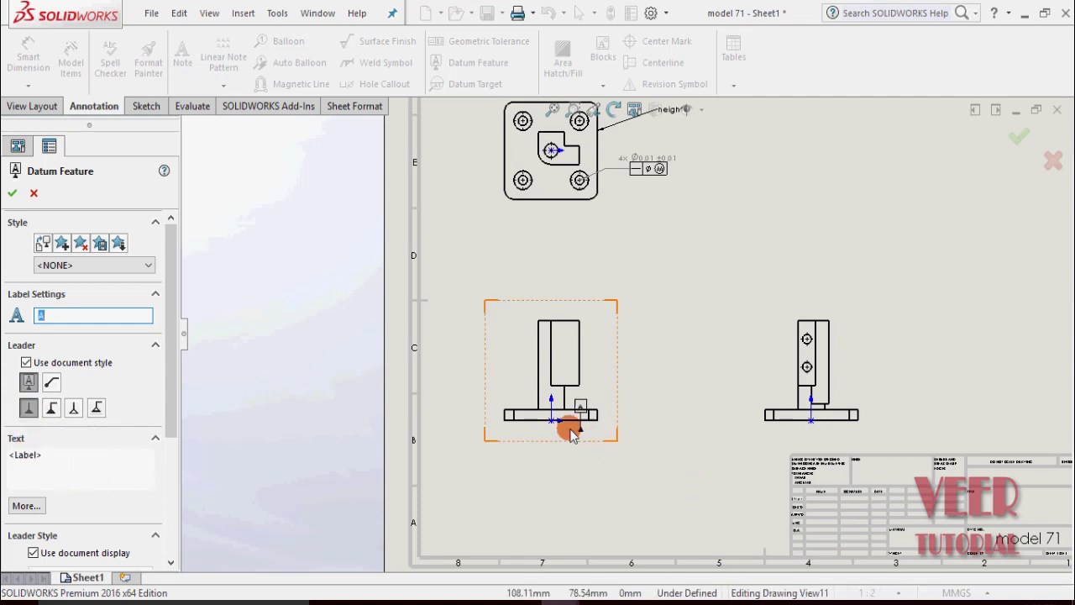
click(545, 413)
scroll(544, 416, up, 2)
scroll(652, 433, up, 2)
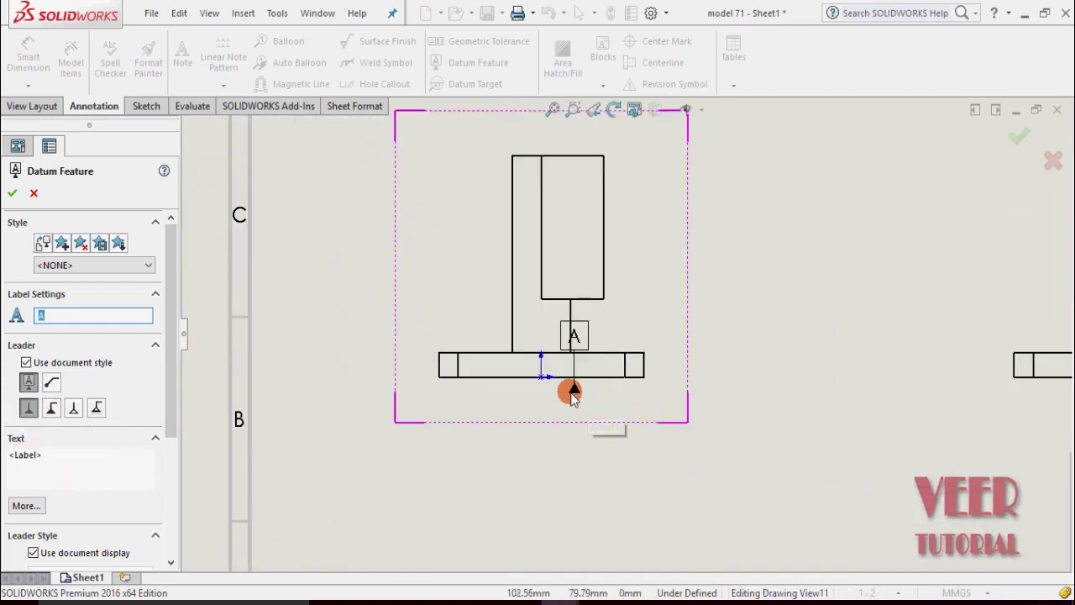
click(509, 373)
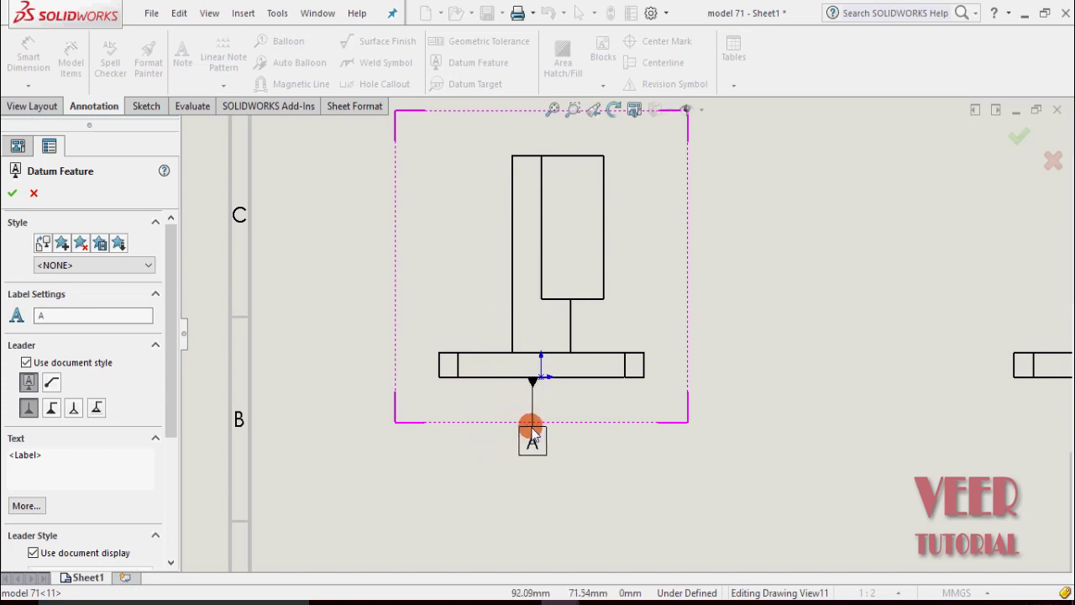
click(531, 433)
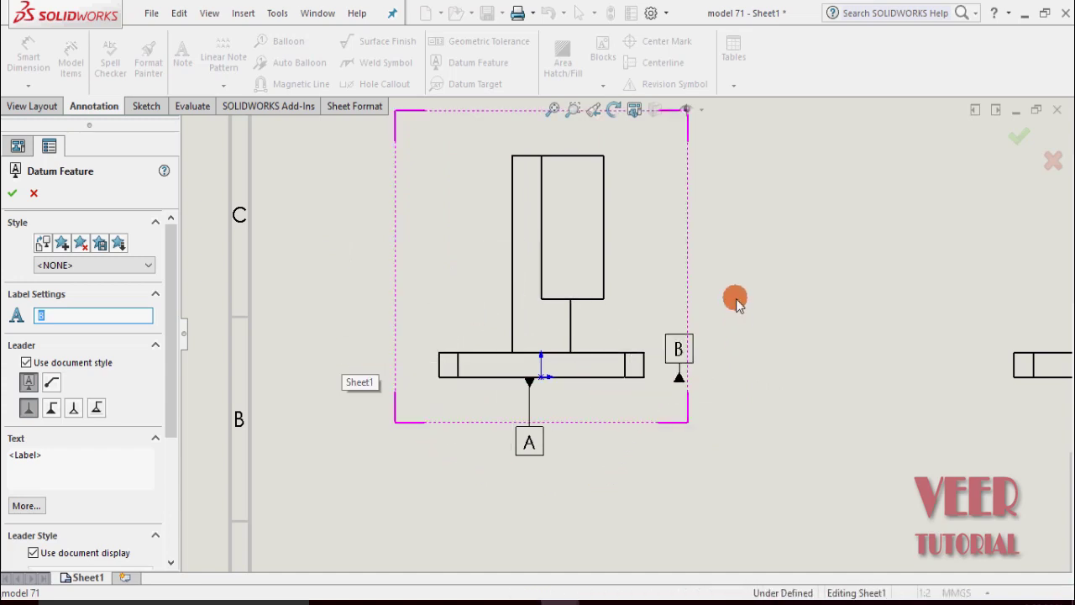
Attach datum feature B to the upright's left vertical edge in the side view and finish placing datum symbols.
scroll(626, 273, up, 3)
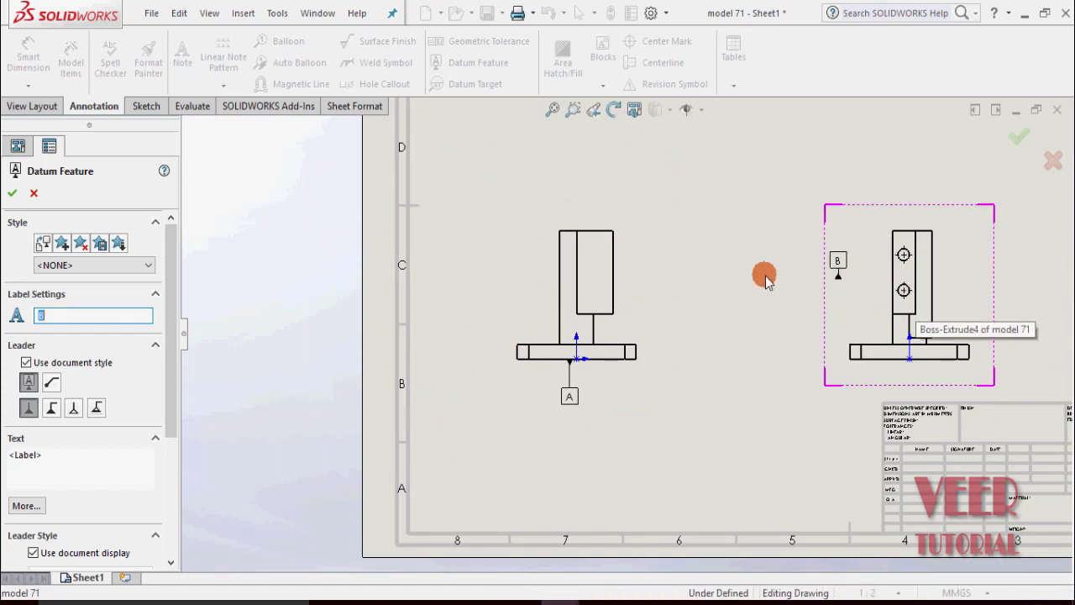
scroll(790, 339, up, 1)
scroll(816, 283, down, 2)
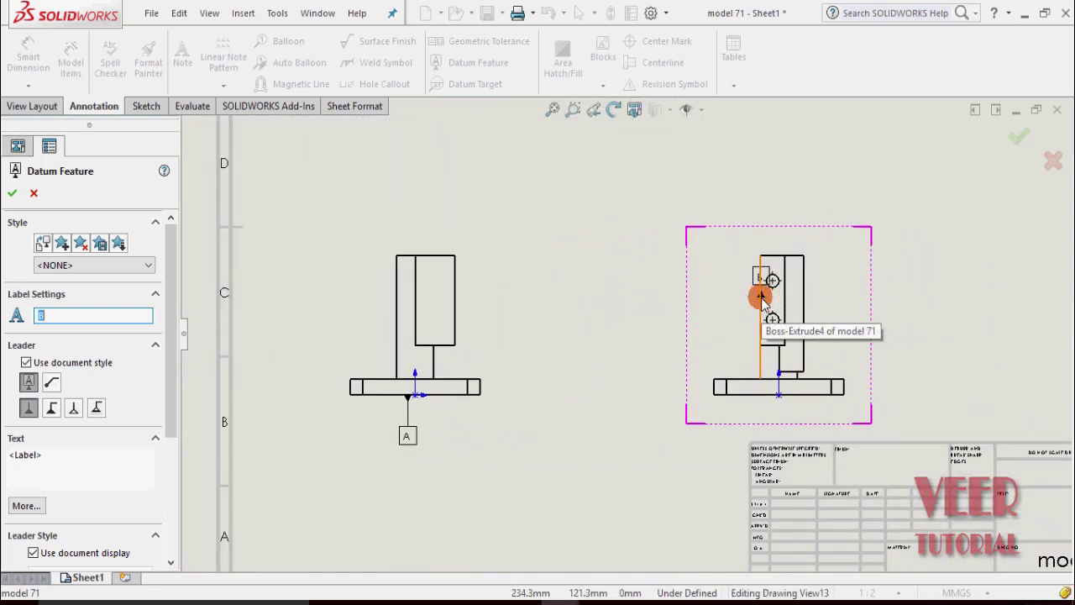
click(762, 300)
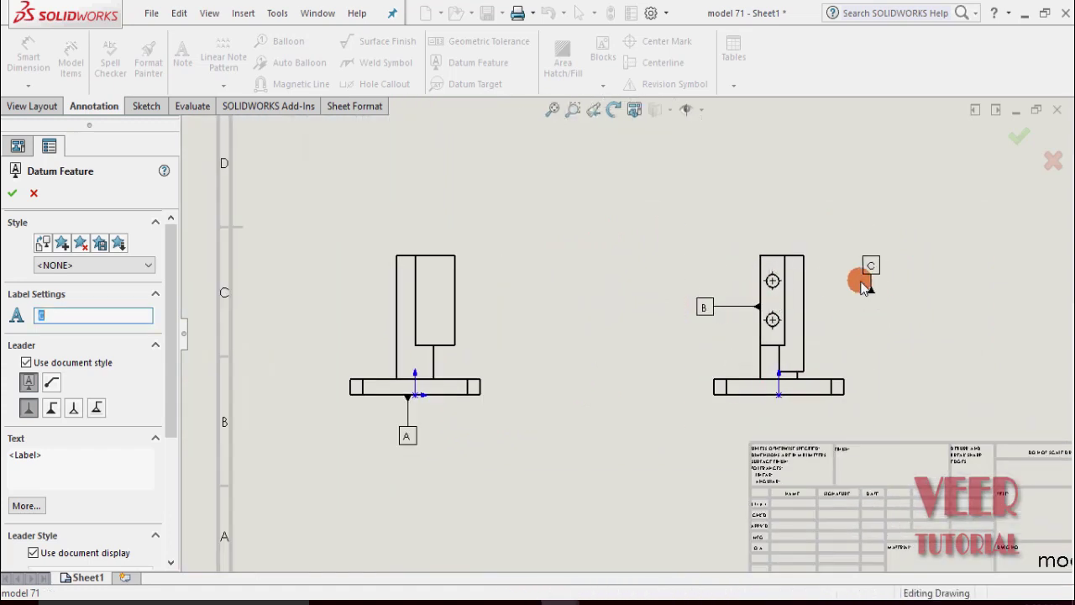
click(13, 193)
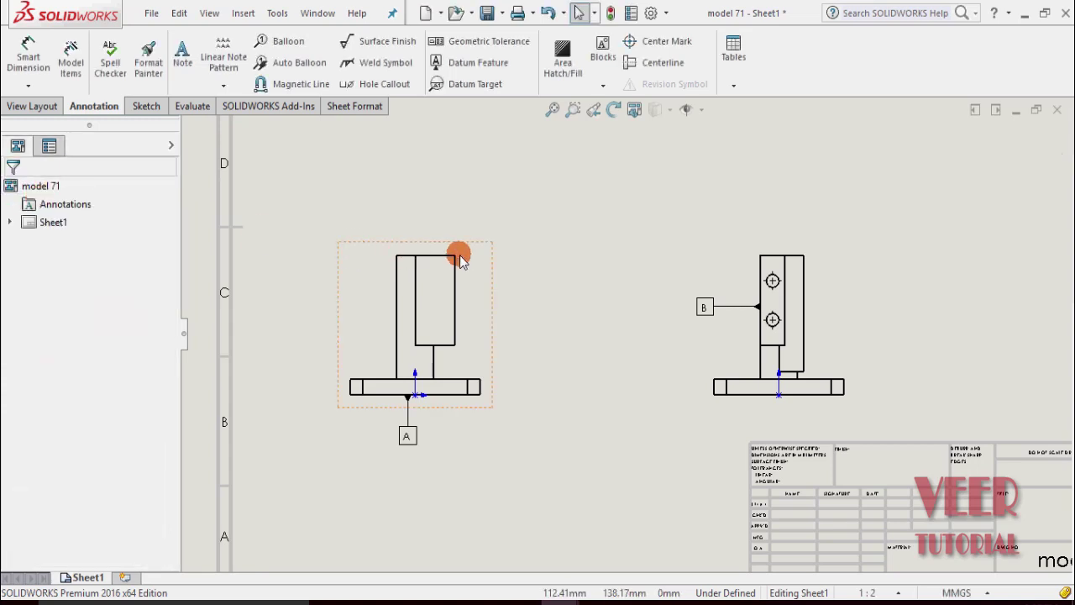
scroll(571, 362, up, 5)
scroll(584, 207, down, 2)
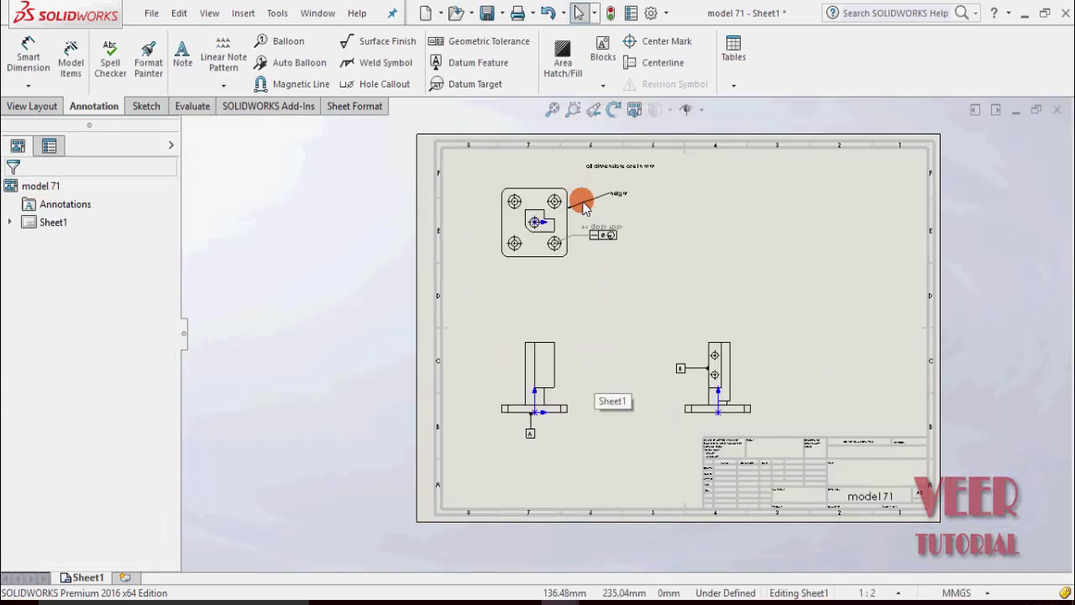
scroll(584, 207, down, 2)
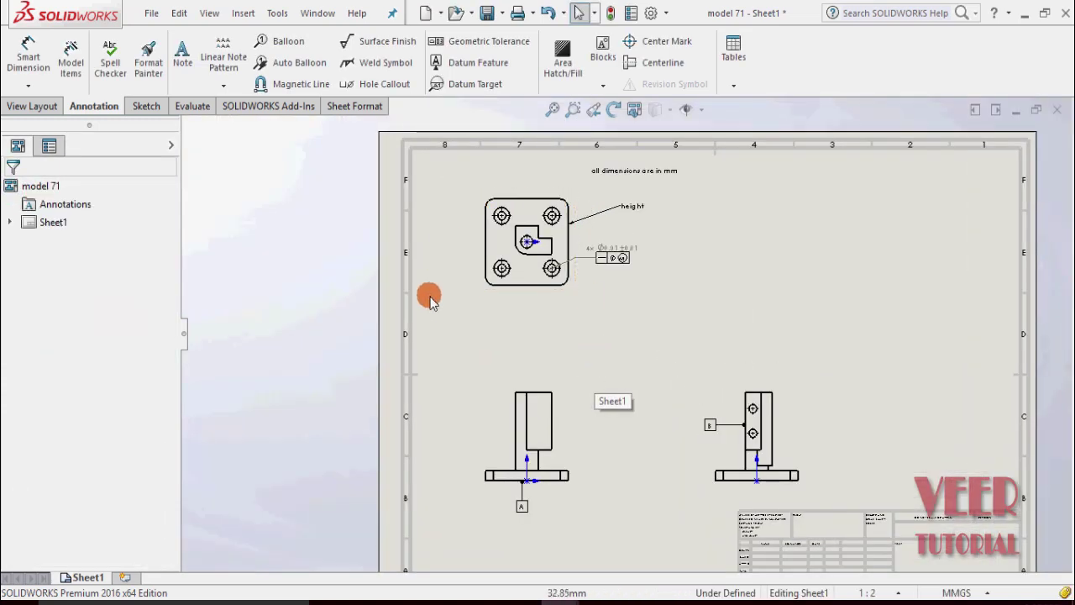